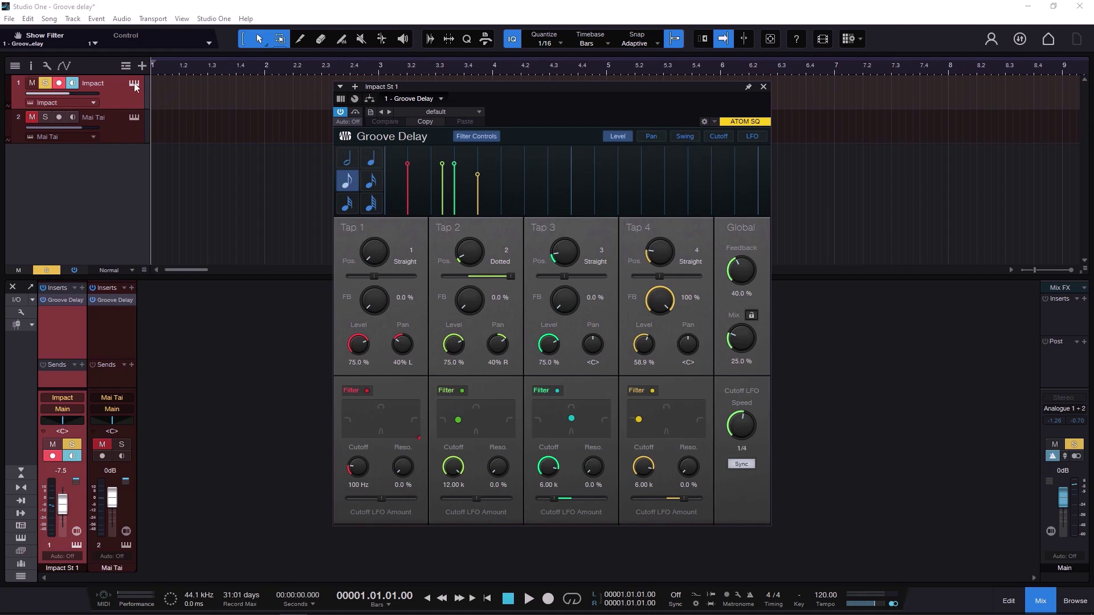
Step: View the drum instrument on the Impact track, and audition its sound with the Groove Delay effect bypassed
left_click(135, 84)
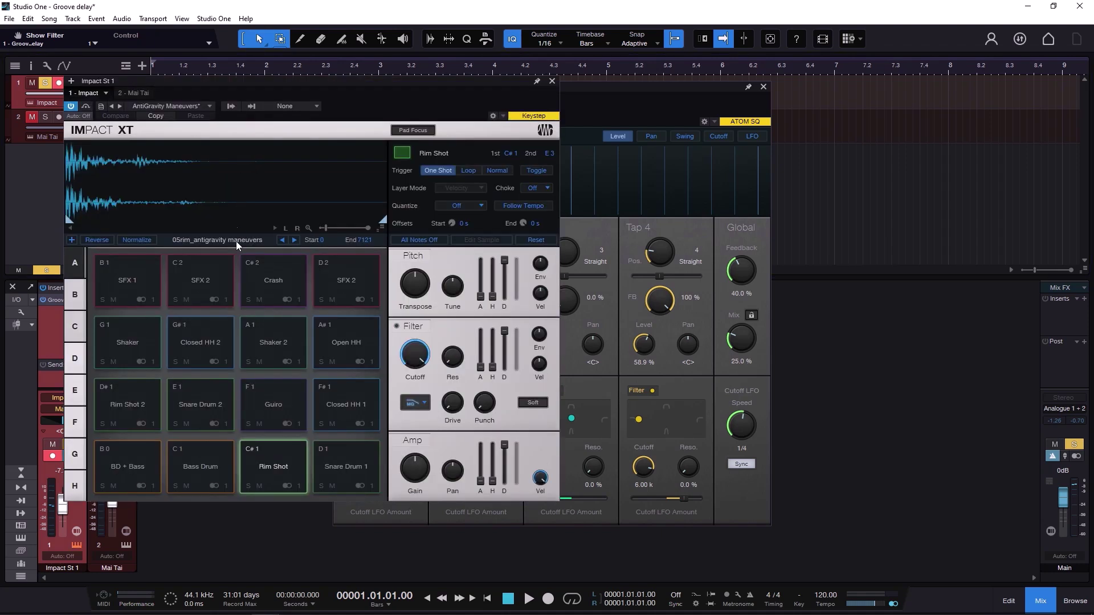
left_click(552, 81)
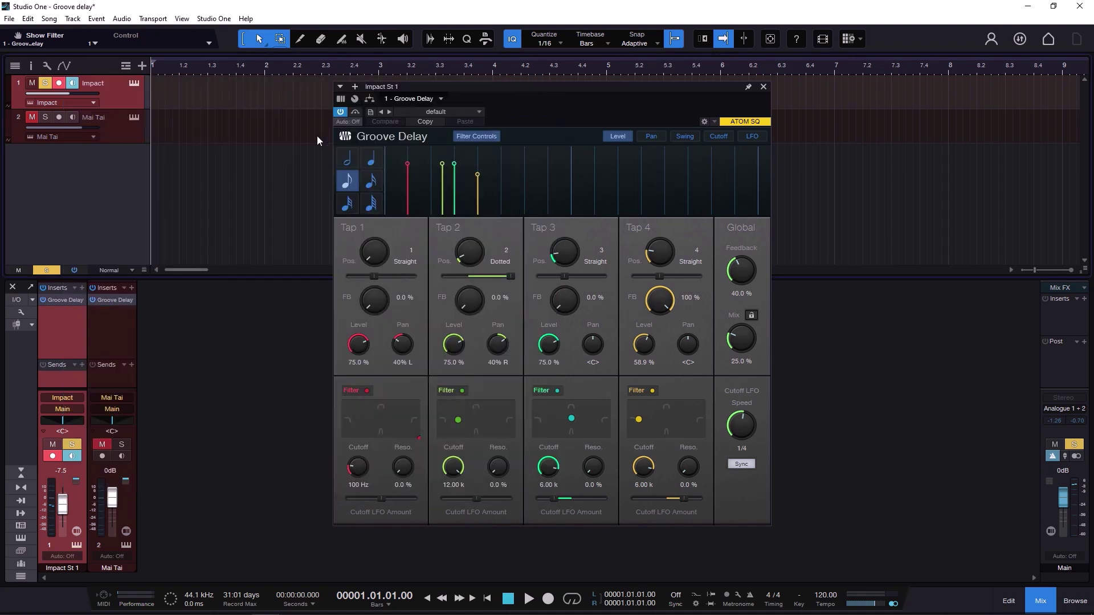
left_click(339, 112)
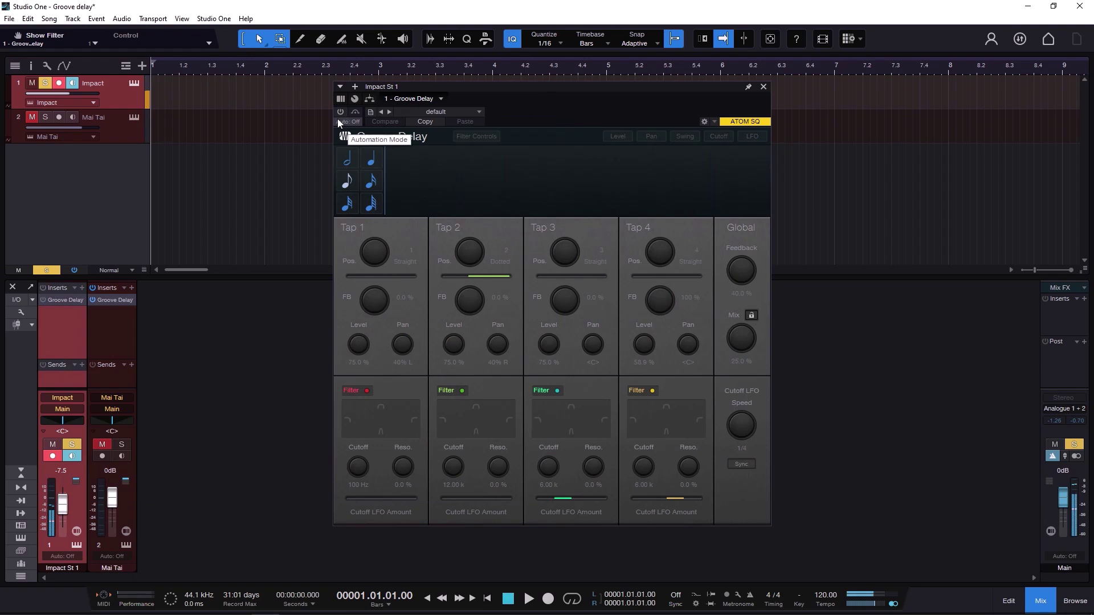
left_click(338, 120)
left_click(462, 178)
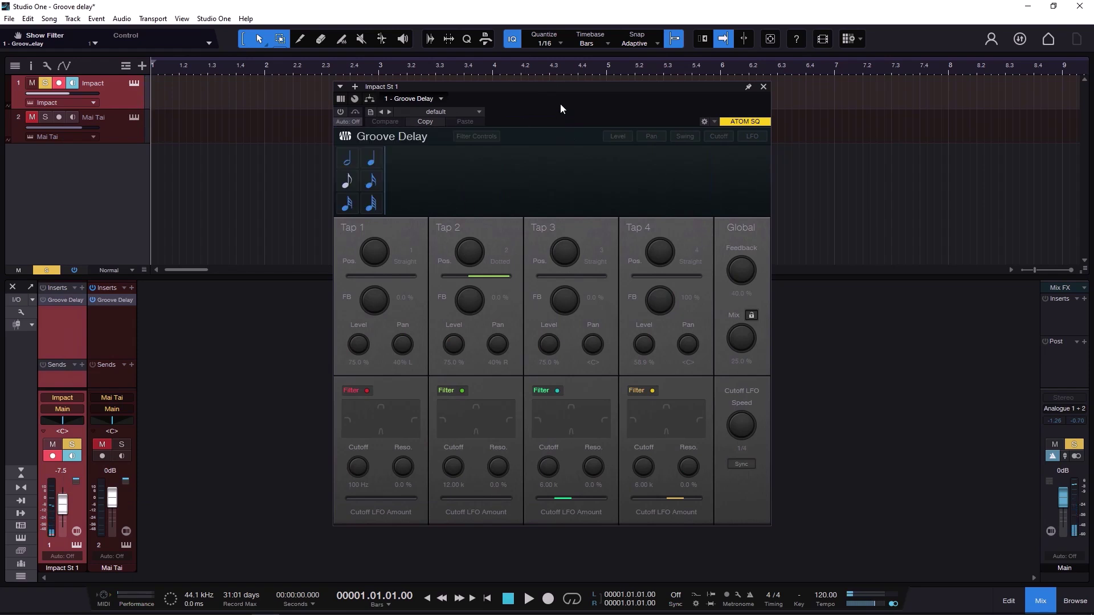
left_click(340, 111)
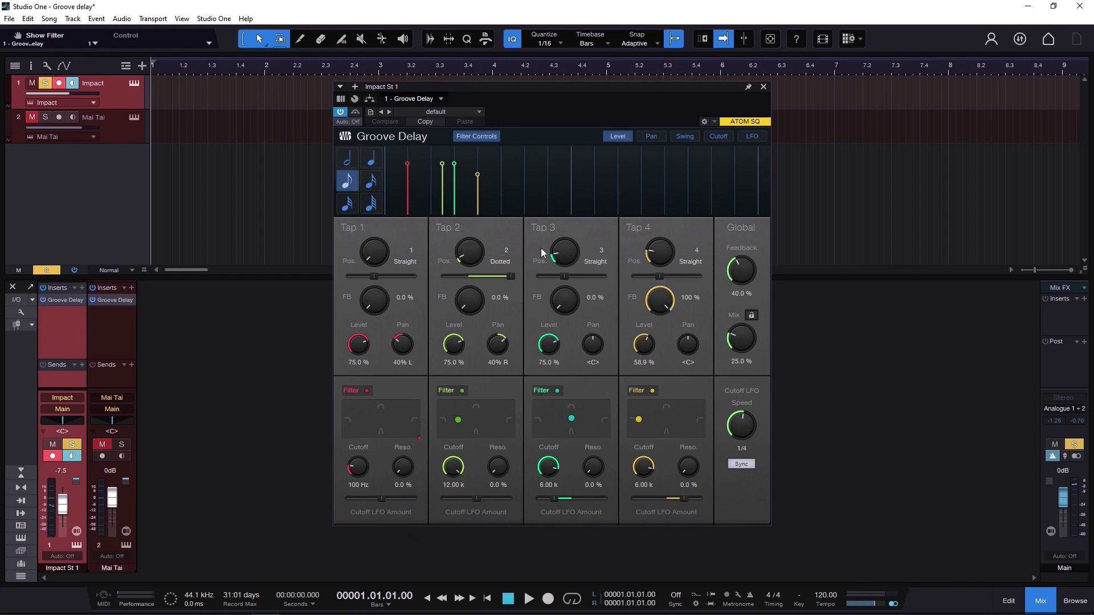
Step: Turn off the filters of all four taps and hide the filter controls
left_click(366, 392)
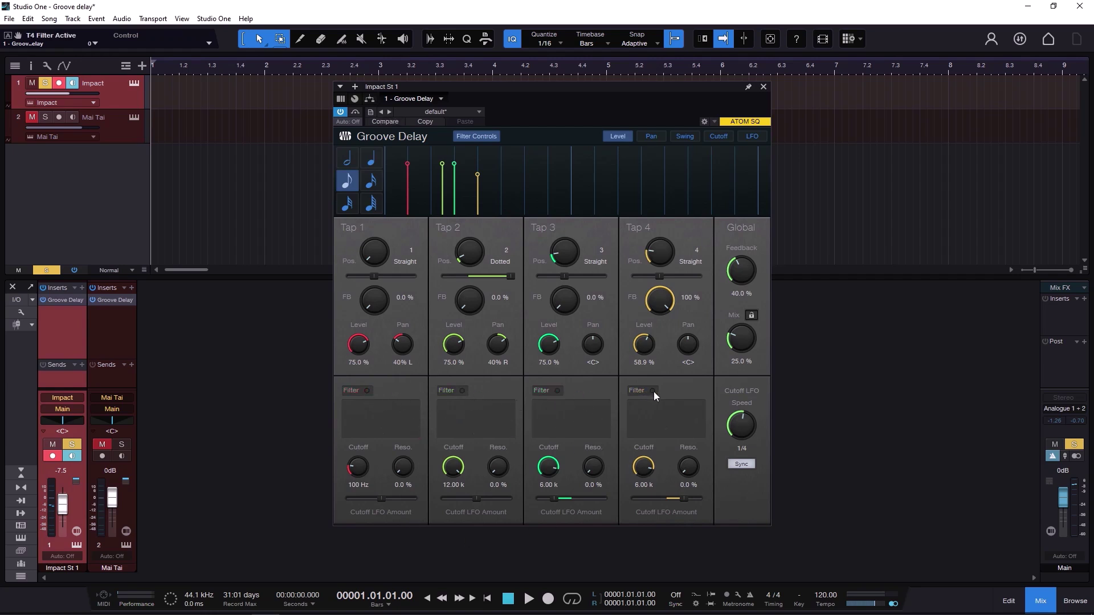
left_click(473, 138)
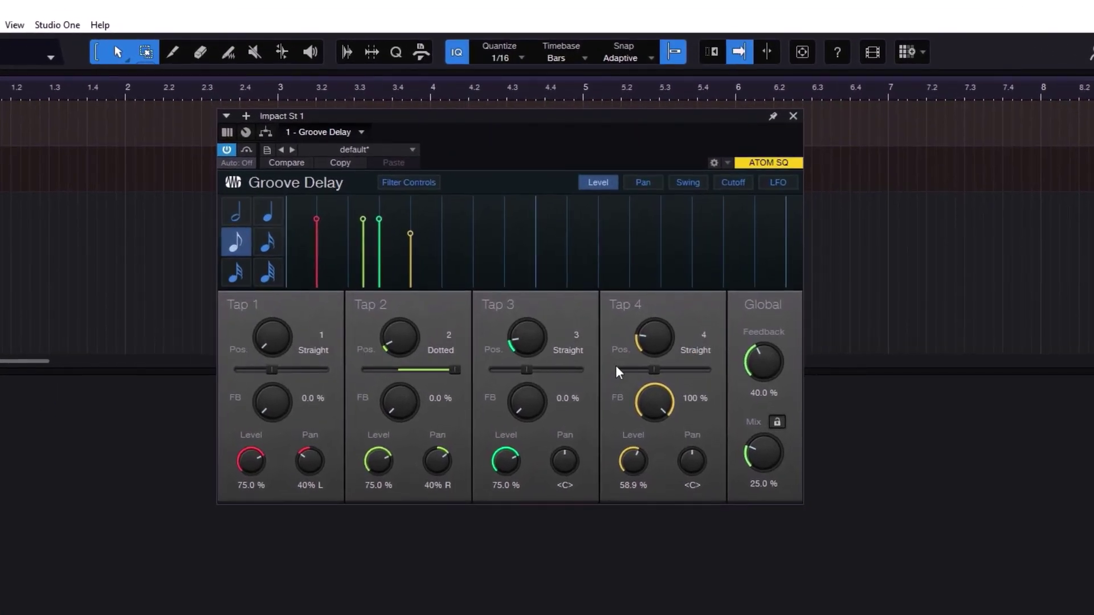
Step: Set the levels of taps 2, 3 and 4 and Tap 4's feedback to 0 %, and center Tap 2's pan
left_click_drag(635, 457, 639, 603)
left_click_drag(520, 474, 460, 548)
left_click_drag(387, 482, 459, 515)
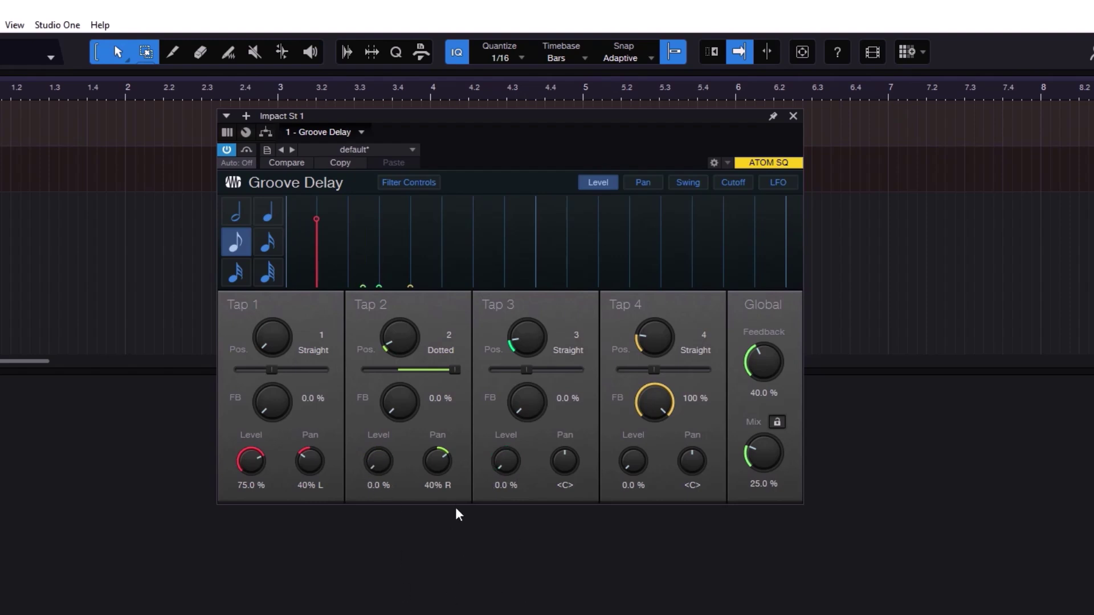
left_click(436, 469, "ctrl")
left_click_drag(659, 419, 664, 537)
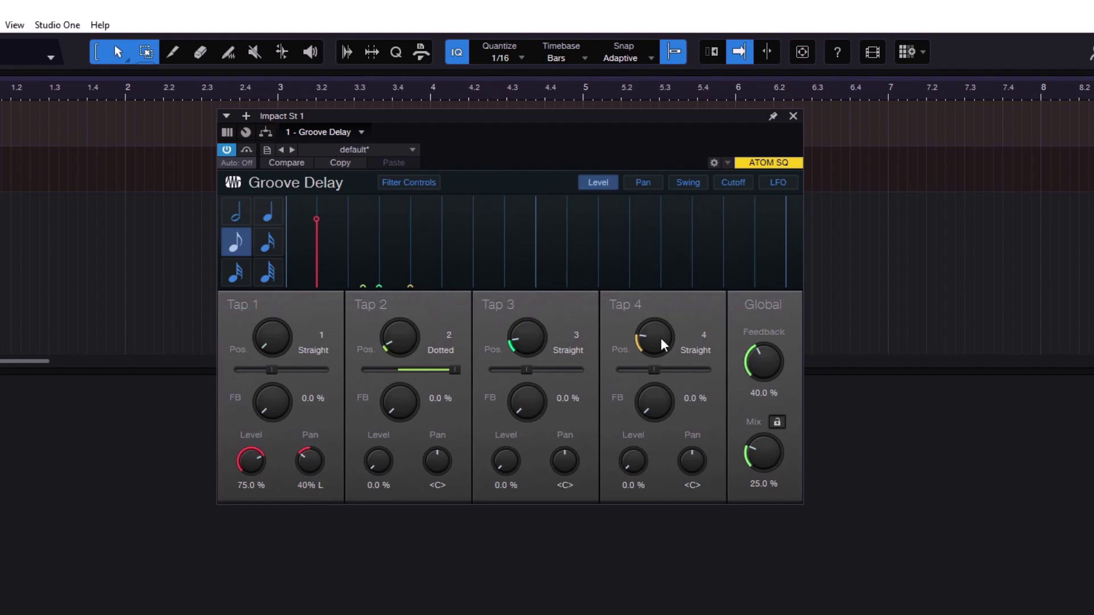
Step: Reset taps 2, 3 and 4 to position 1 and Tap 2's groove to Straight
left_click(546, 336, "ctrl")
left_click(426, 349, "ctrl")
left_click(454, 370, "ctrl")
left_click(648, 341, "ctrl")
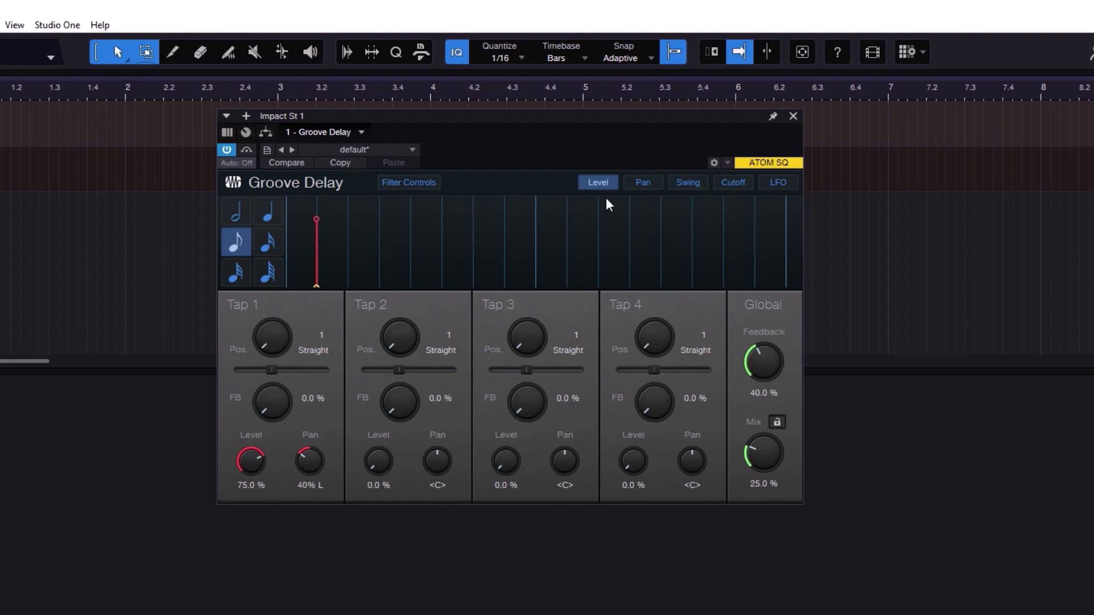
Step: View the pan, swing and cutoff settings of the taps in the grid display
left_click(640, 181)
left_click(687, 183)
left_click(731, 182)
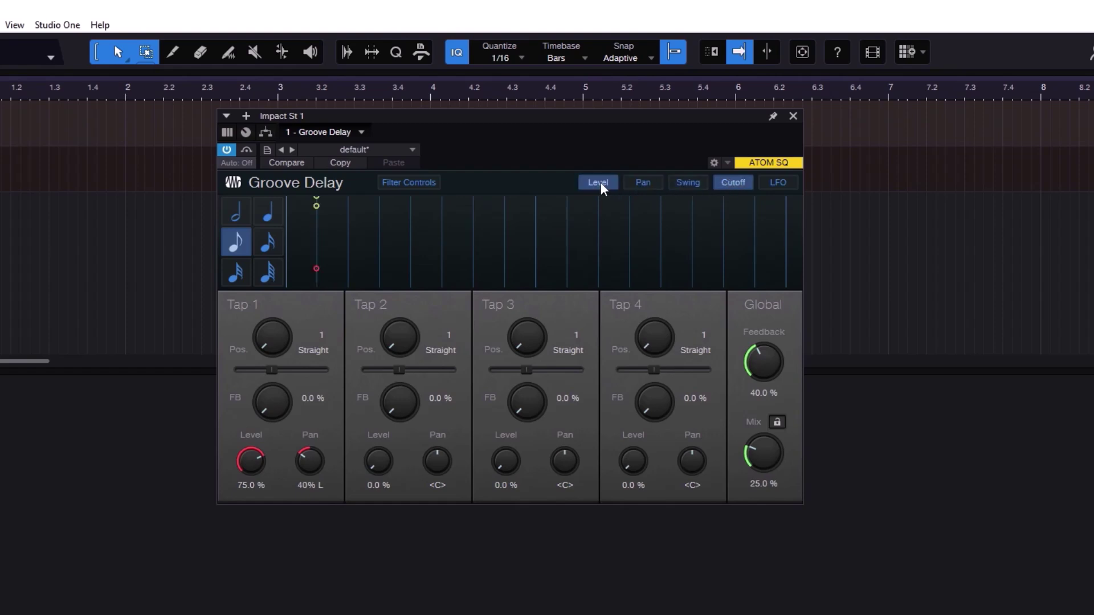
Step: Switch the grid display back to levels, set Tap 1's level to 73.3 % and center its pan
left_click(598, 182)
mouse_move(317, 221)
left_mouse_down()
mouse_move(320, 237)
mouse_move(317, 223)
left_mouse_up()
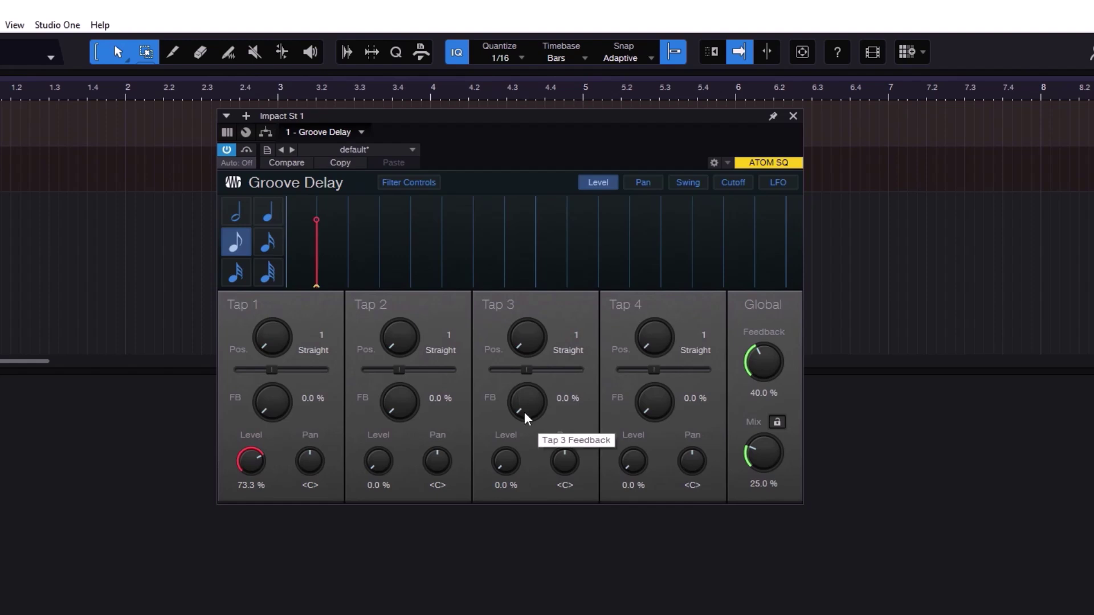
Step: Try the delay grid at every note value from half notes to 64th notes, and return it to half notes
left_click(238, 214)
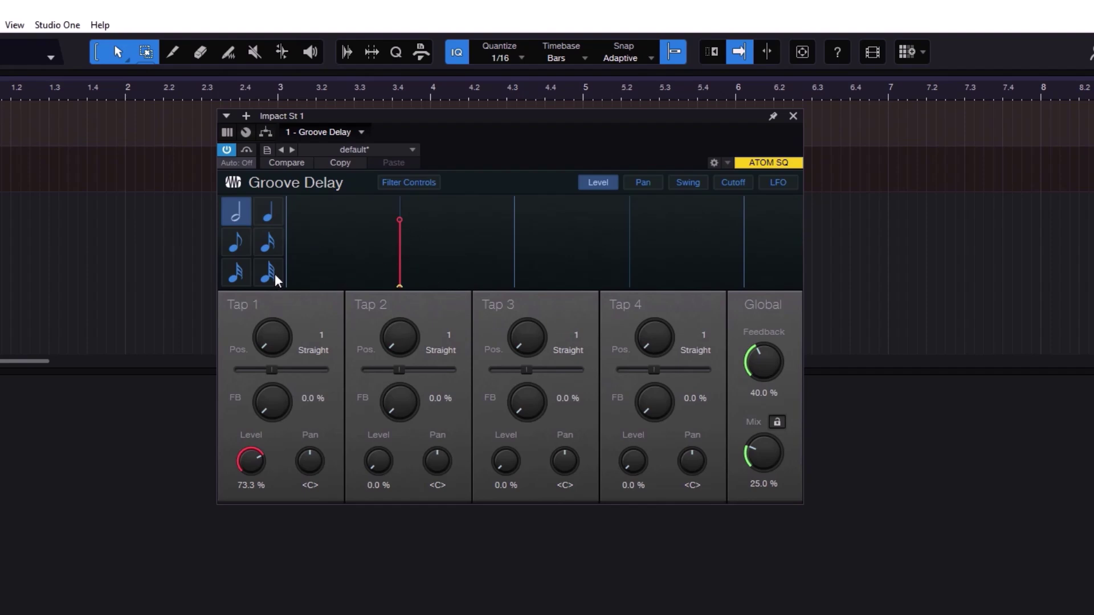
left_click(269, 214)
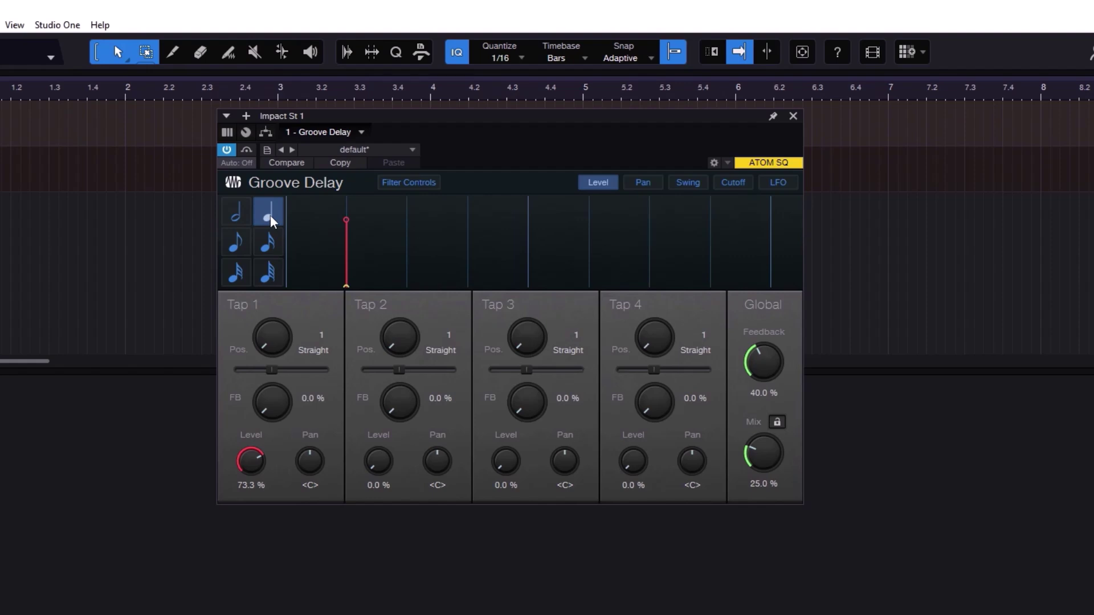
left_click(237, 238)
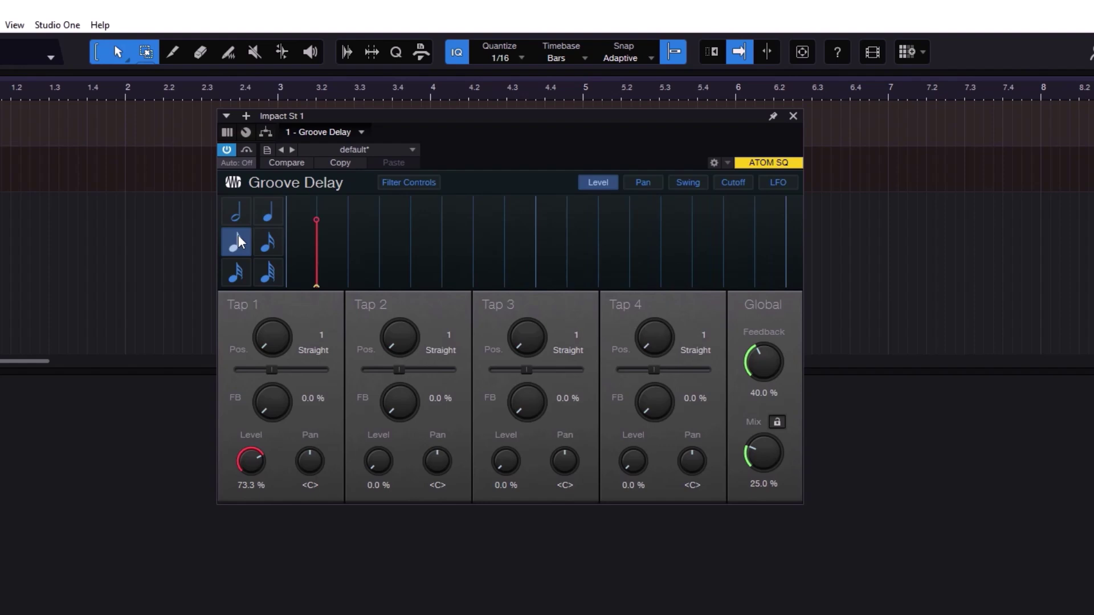
left_click(265, 249)
left_click(245, 276)
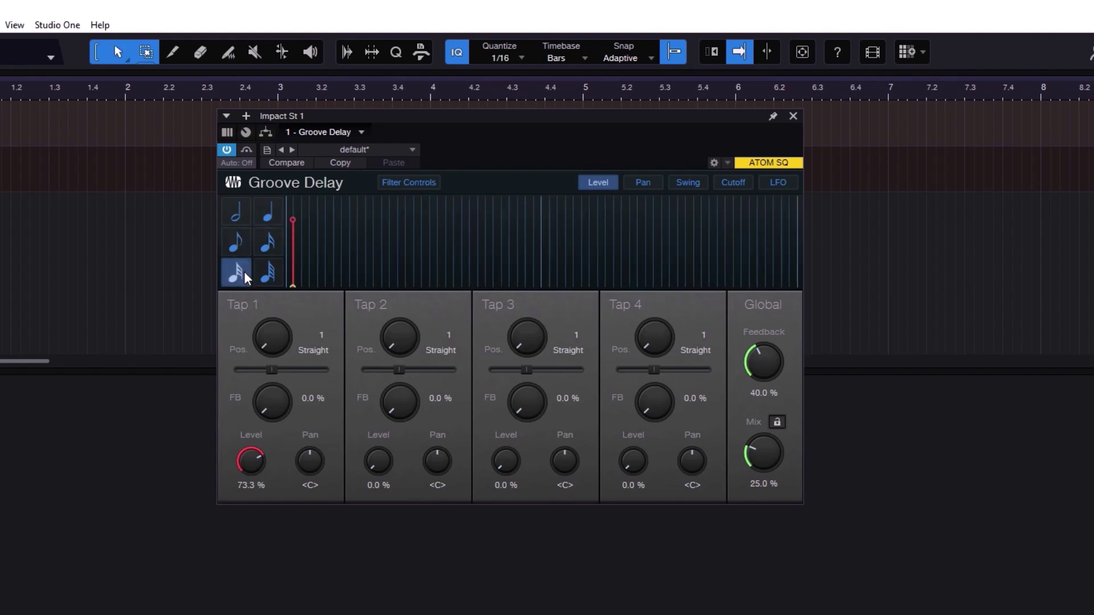
left_click(266, 274)
left_click(238, 215)
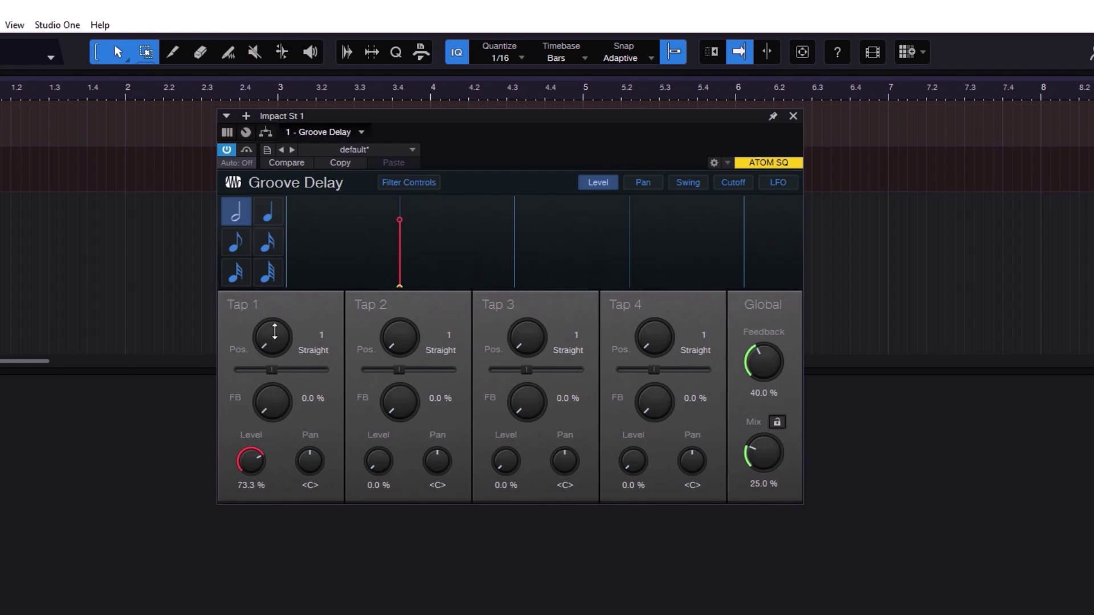
Step: Try Tap 1 at position 4 on the half-note grid, and taps 1 to 3 at positions 13, 10 and 8 on a sixteenth-note grid
mouse_move(275, 332)
left_mouse_down()
mouse_move(281, 288)
mouse_move(276, 358)
mouse_move(298, 224)
left_mouse_up()
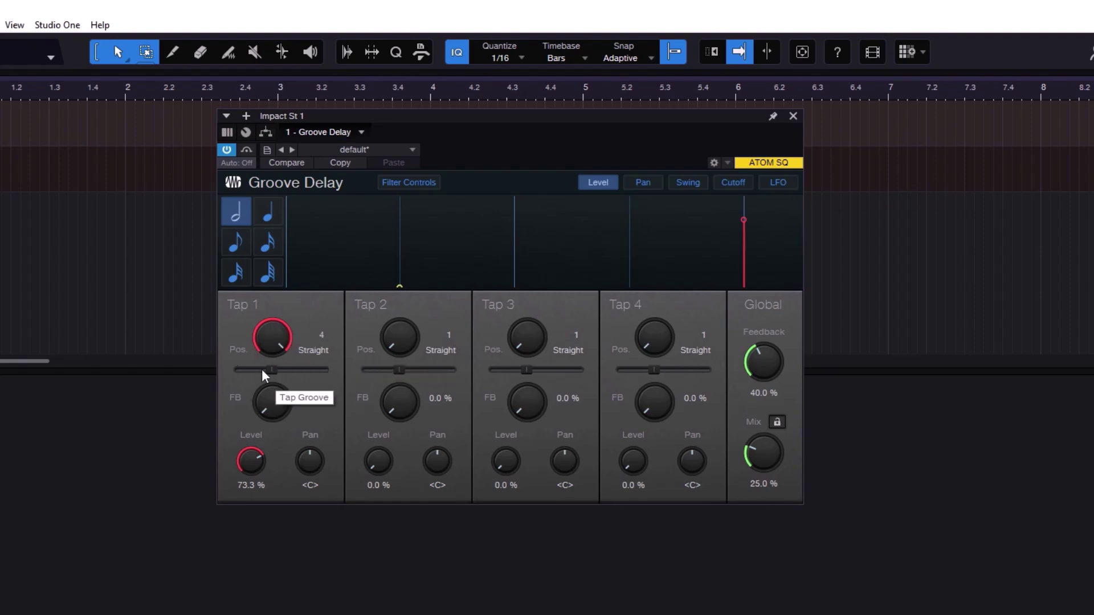
left_click(268, 242)
mouse_move(279, 338)
left_mouse_down()
mouse_move(306, 223)
mouse_move(301, 284)
left_mouse_up()
left_click_drag(402, 335, 401, 299)
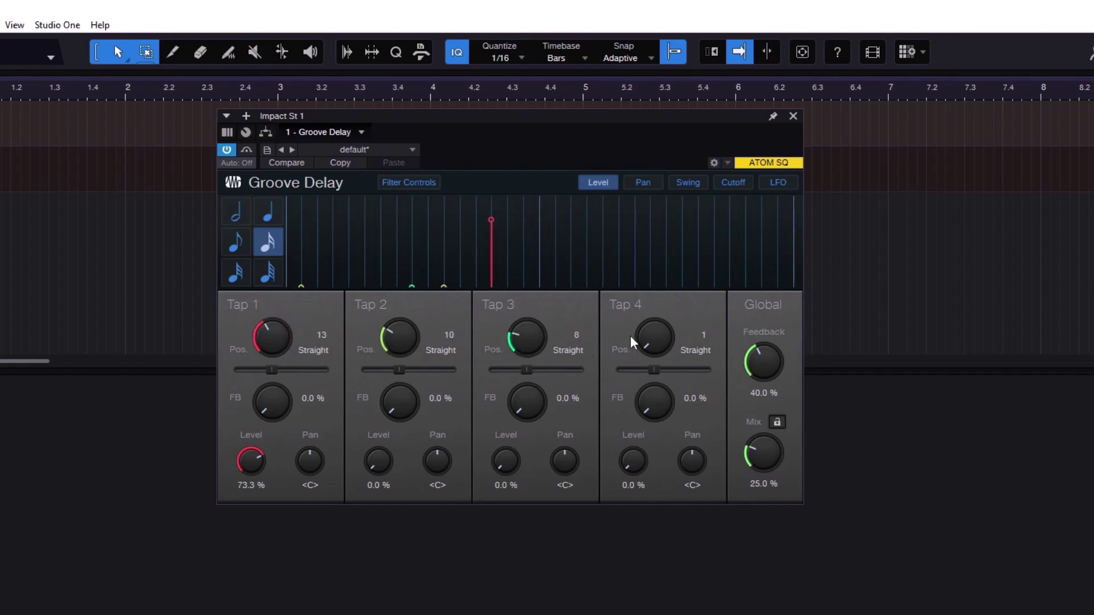
left_click_drag(527, 337, 533, 418)
left_click_drag(399, 348, 420, 436)
Step: Return the delay grid to half notes and Tap 1 to position 1
left_click(233, 210)
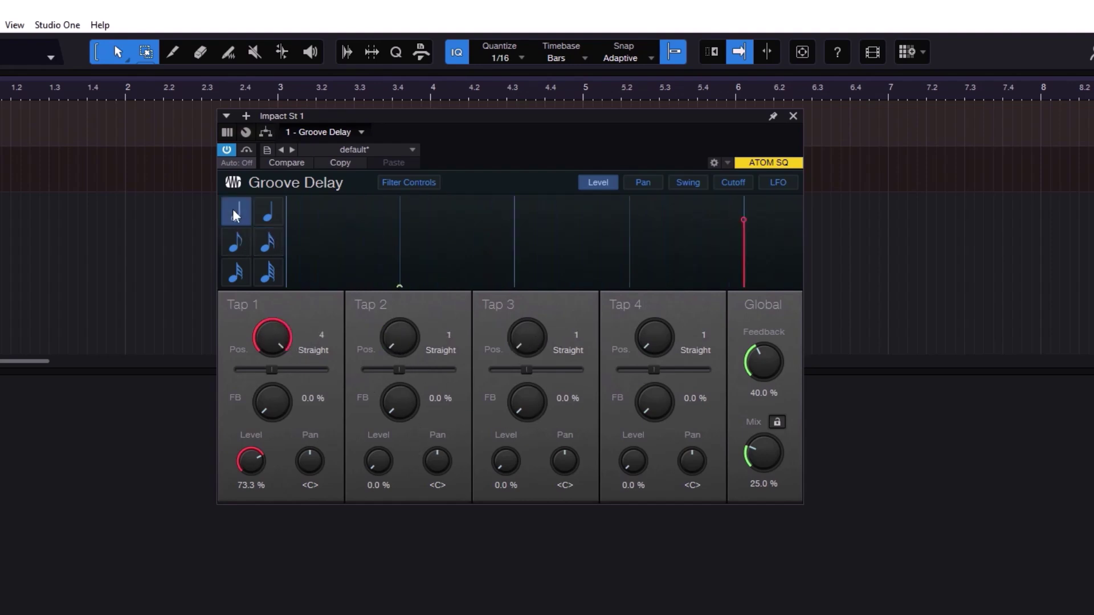
left_click_drag(272, 337, 293, 611)
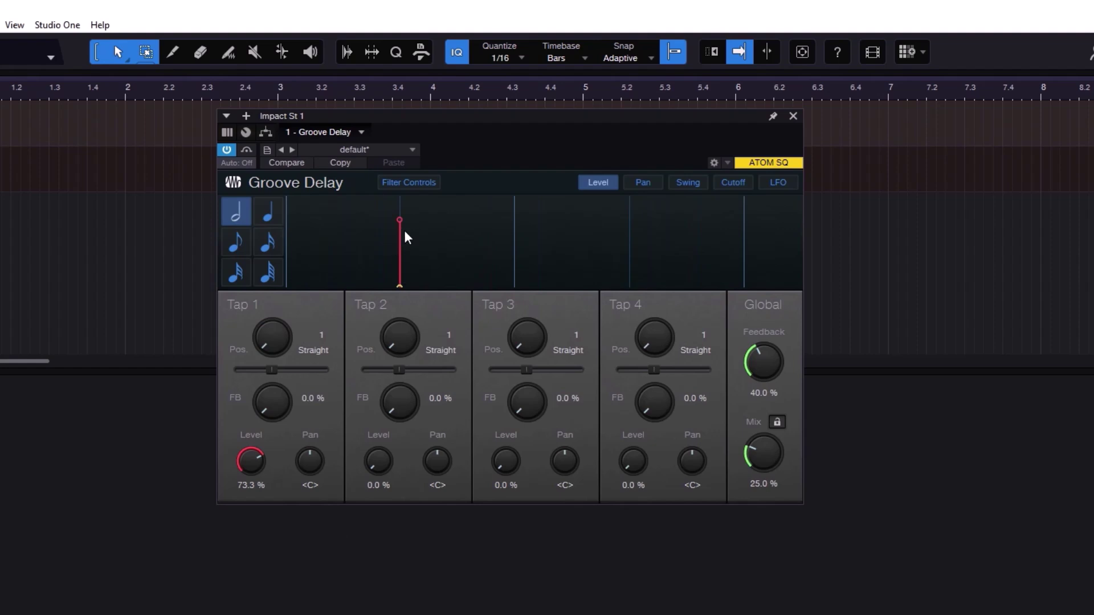
Step: Set Tap 1's groove to Dotted, and change it to Triolic at the opposite extreme
mouse_move(289, 336)
left_mouse_down()
mouse_move(288, 308)
mouse_move(326, 237)
mouse_move(323, 367)
left_mouse_up()
mouse_move(271, 370)
left_mouse_down()
mouse_move(336, 372)
mouse_move(197, 378)
mouse_move(332, 374)
left_mouse_up()
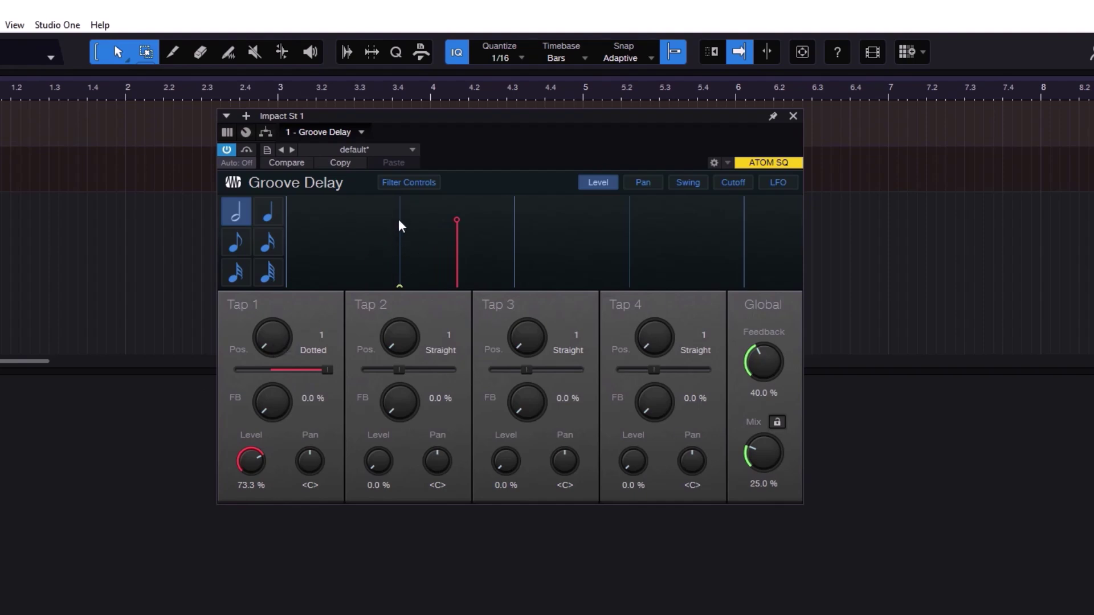
left_click_drag(322, 374, 223, 380)
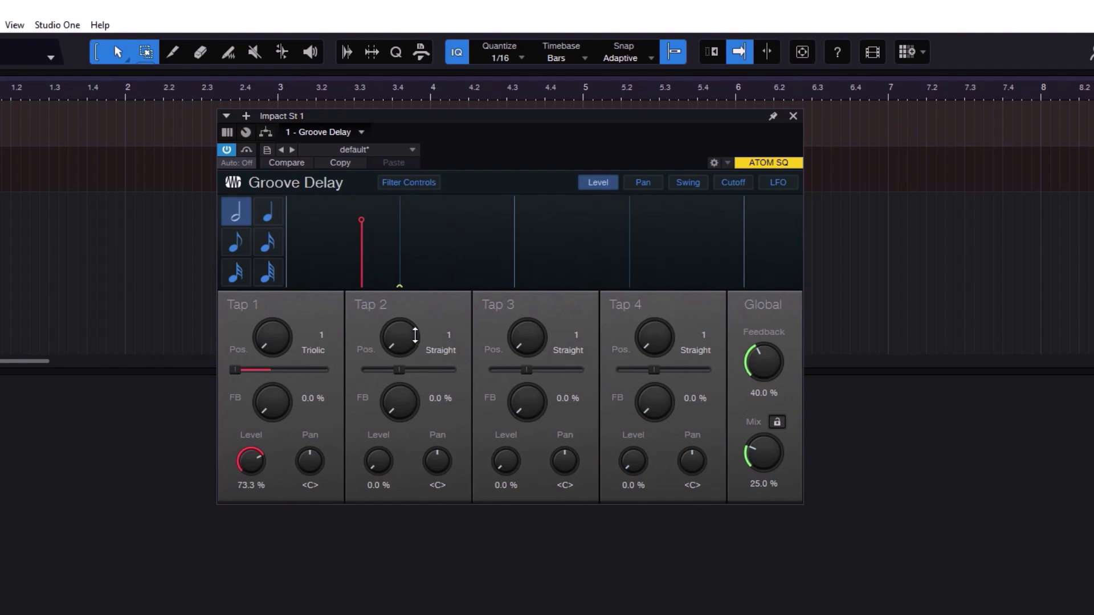
Step: Raise the levels of Tap 2 to 65.5 %, Tap 3 to 75.5 % and Tap 4 to 65.5 %
left_click_drag(382, 451, 402, 387)
left_click_drag(511, 462, 533, 387)
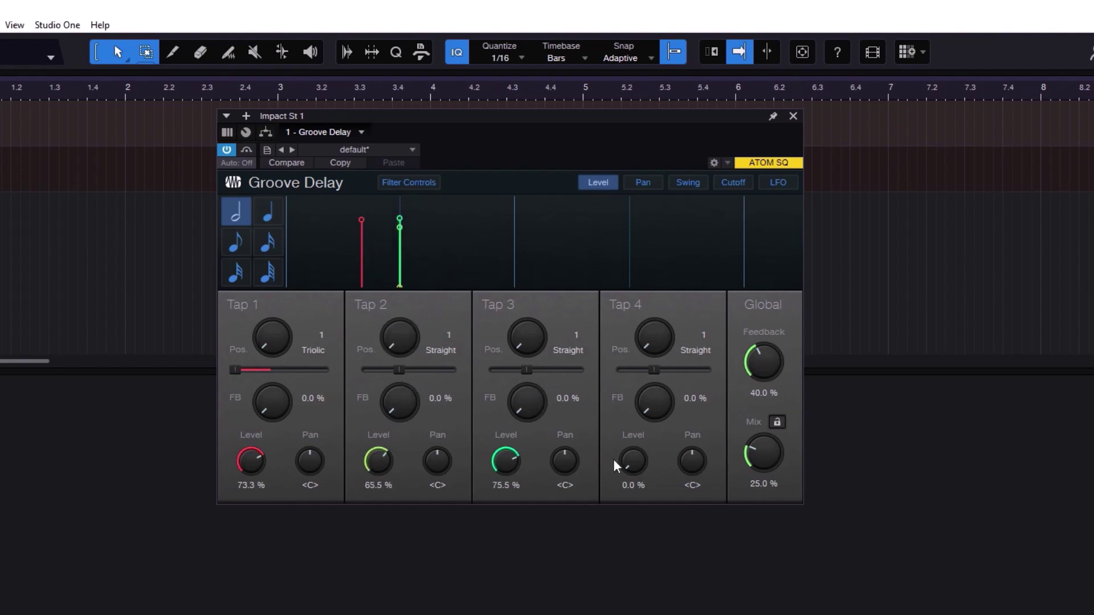
left_click_drag(615, 466, 634, 419)
Step: Set taps 2, 3 and 4 to positions 2, 3 and 4, and reset Tap 1's groove to Straight
left_click_drag(403, 324, 399, 308)
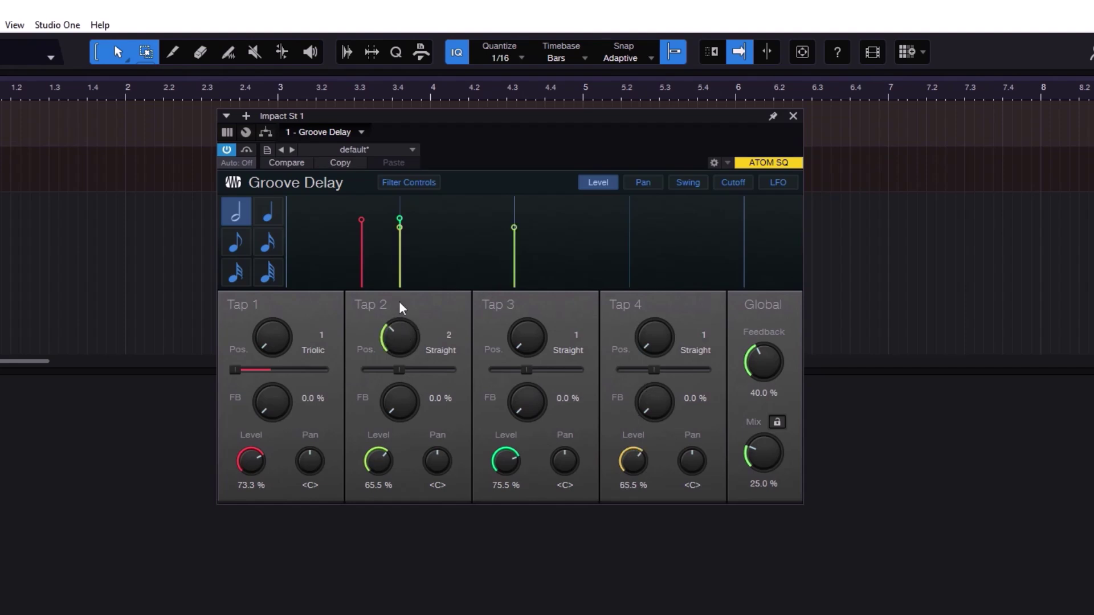
left_click_drag(536, 335, 545, 242)
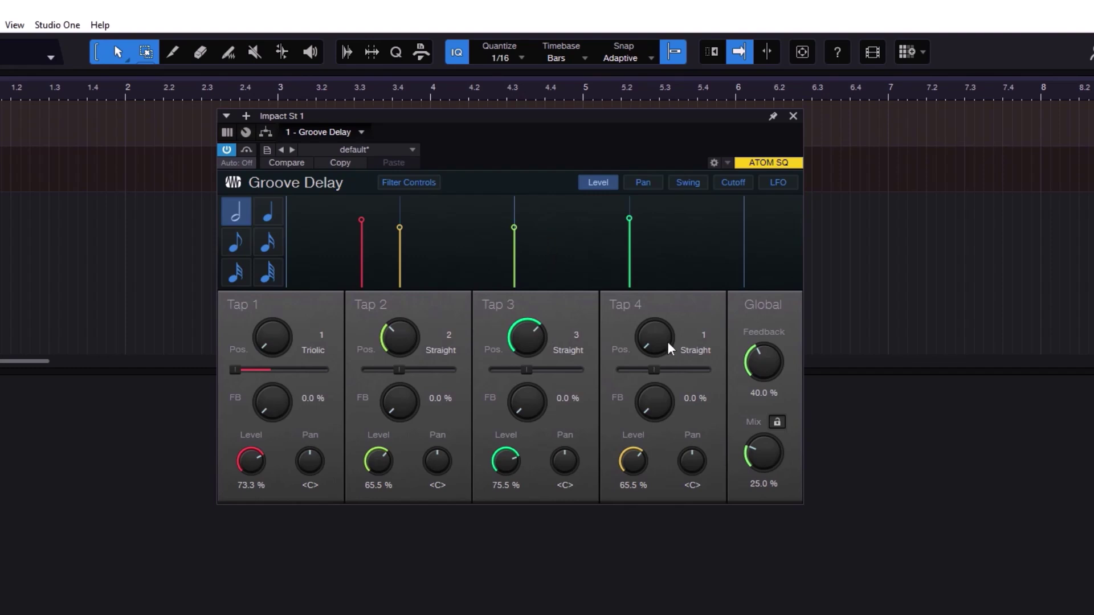
mouse_move(668, 342)
left_mouse_down()
mouse_move(666, 288)
mouse_move(684, 231)
left_mouse_up()
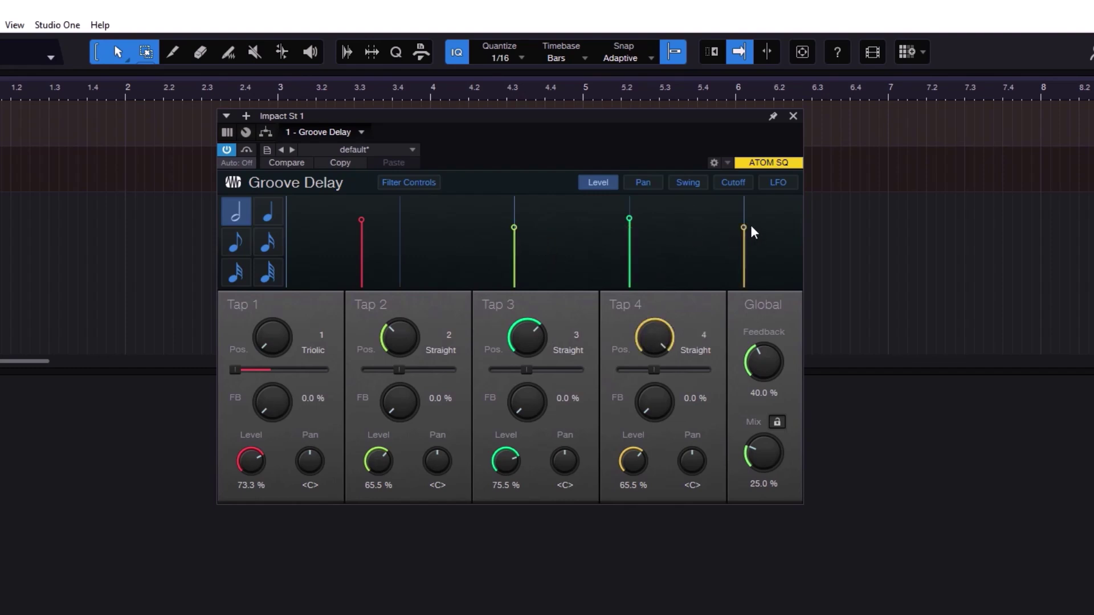
double_click(242, 370)
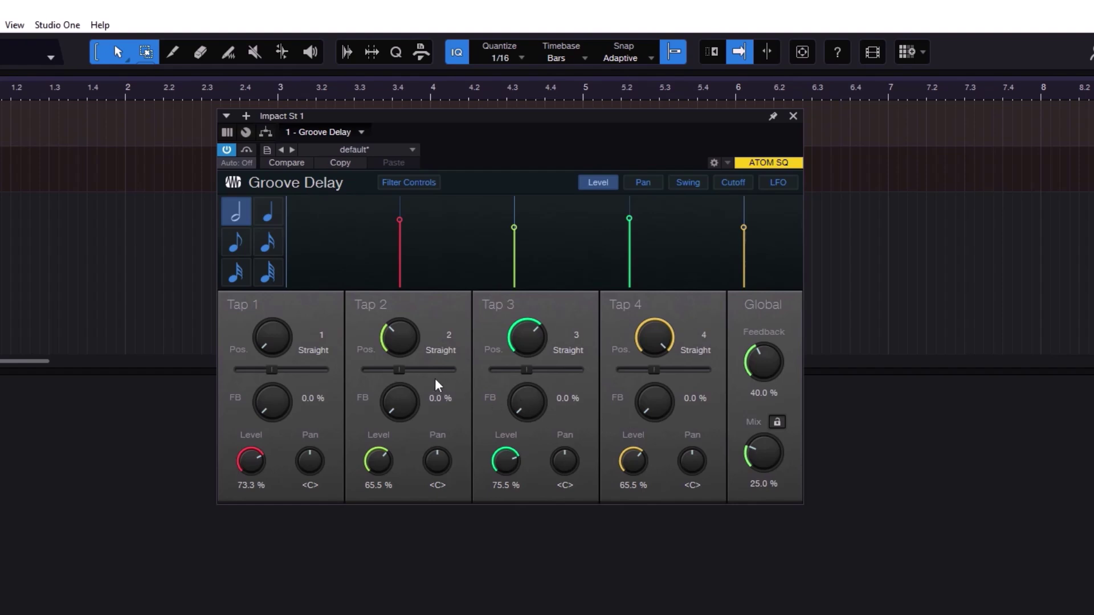
Step: Set the grooves of taps 1 to 4 to about 119.0 %, 79.1 %, 123.8 % and 119.7 %, and the grid to eighth notes
left_click_drag(395, 370, 376, 371)
left_click_drag(524, 370, 556, 370)
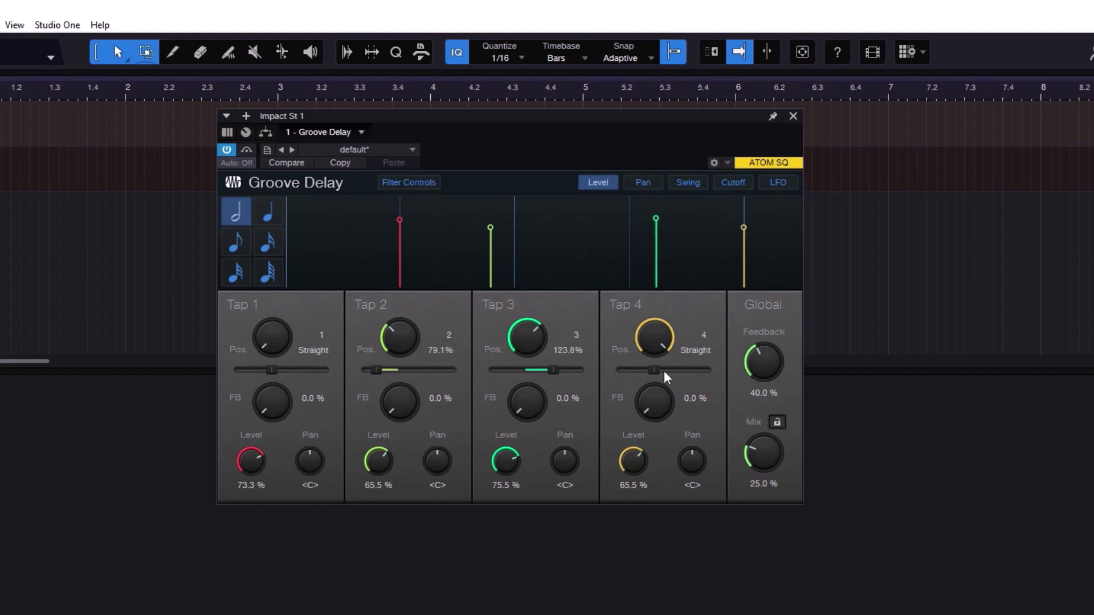
left_click_drag(664, 370, 677, 371)
left_click_drag(272, 371, 293, 371)
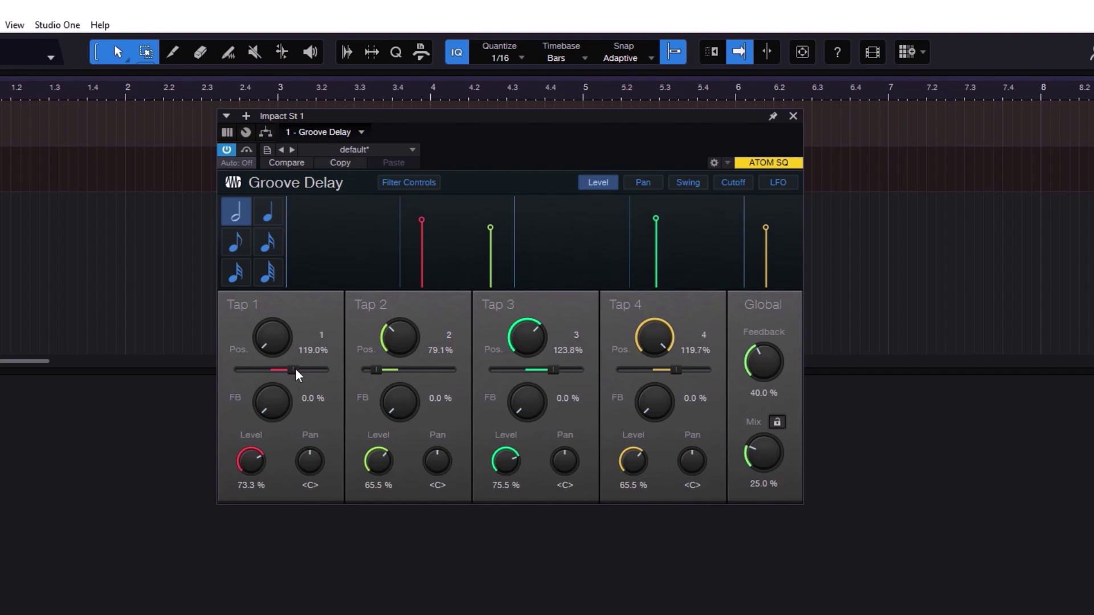
left_click(235, 242)
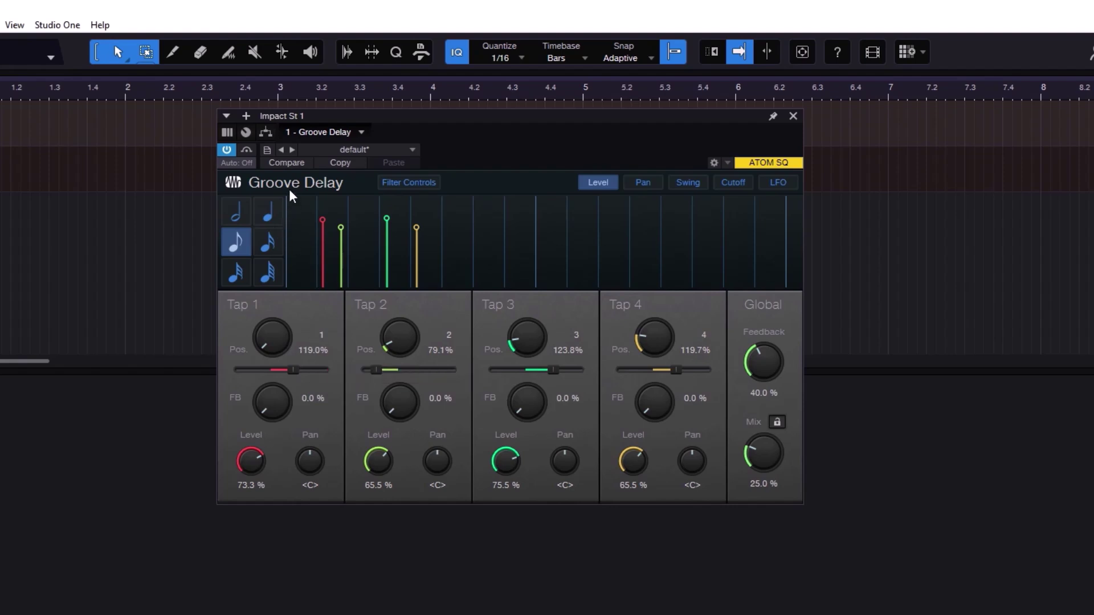
Step: Reset the grooves of taps 2, 3 and 4 to Straight and their positions to 1
left_click(396, 367, "ctrl")
left_click(535, 370, "ctrl")
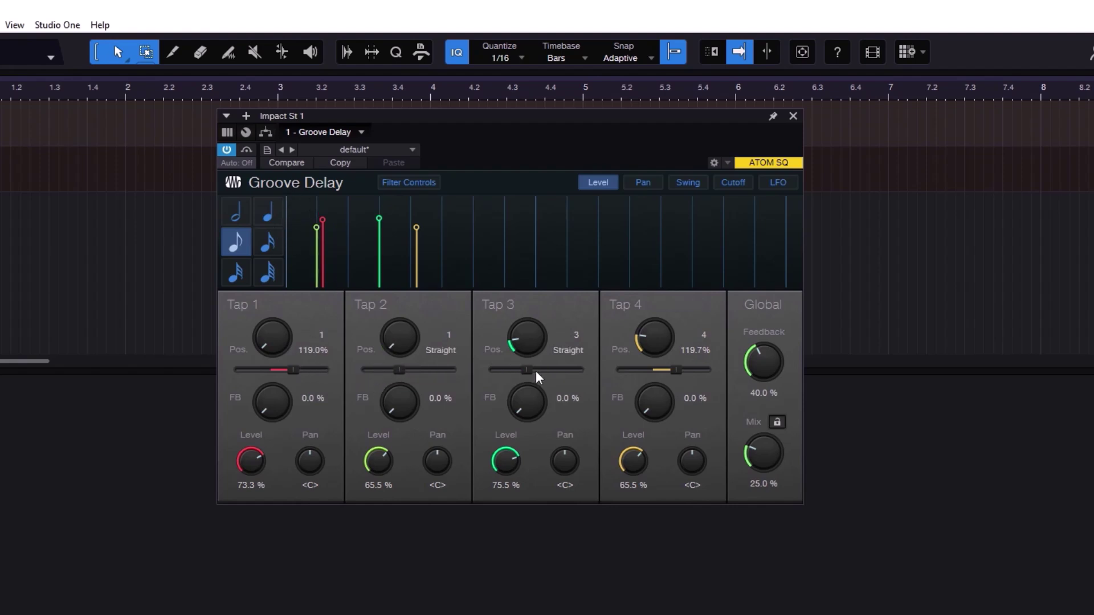
left_click(661, 370, "ctrl")
left_click_drag(653, 338, 654, 364)
left_click_drag(532, 342, 532, 370)
Step: Set the levels of taps 2, 3 and 4 to 0 %, and reset Tap 1's groove to Straight on the half-note grid
left_click_drag(505, 461, 505, 496)
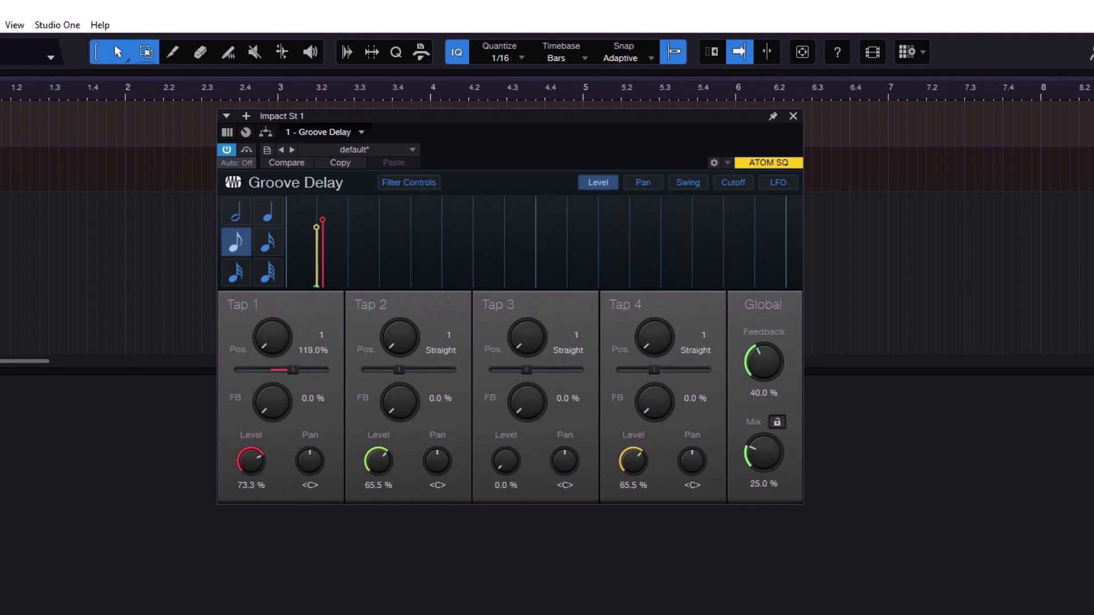
left_click_drag(635, 487, 635, 524)
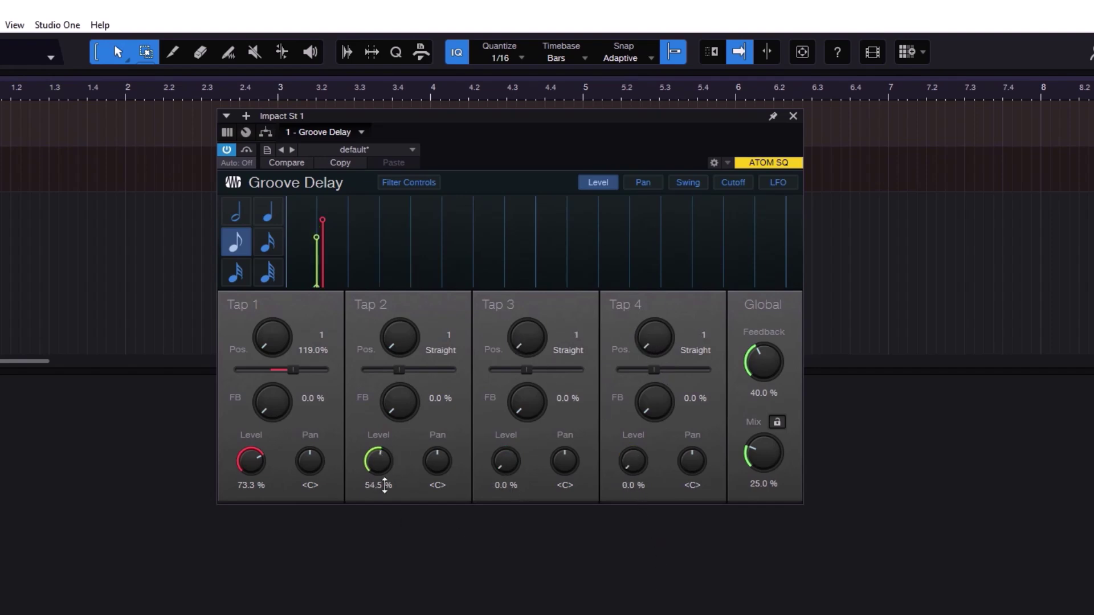
left_click_drag(383, 484, 383, 518)
left_click(288, 370, "ctrl")
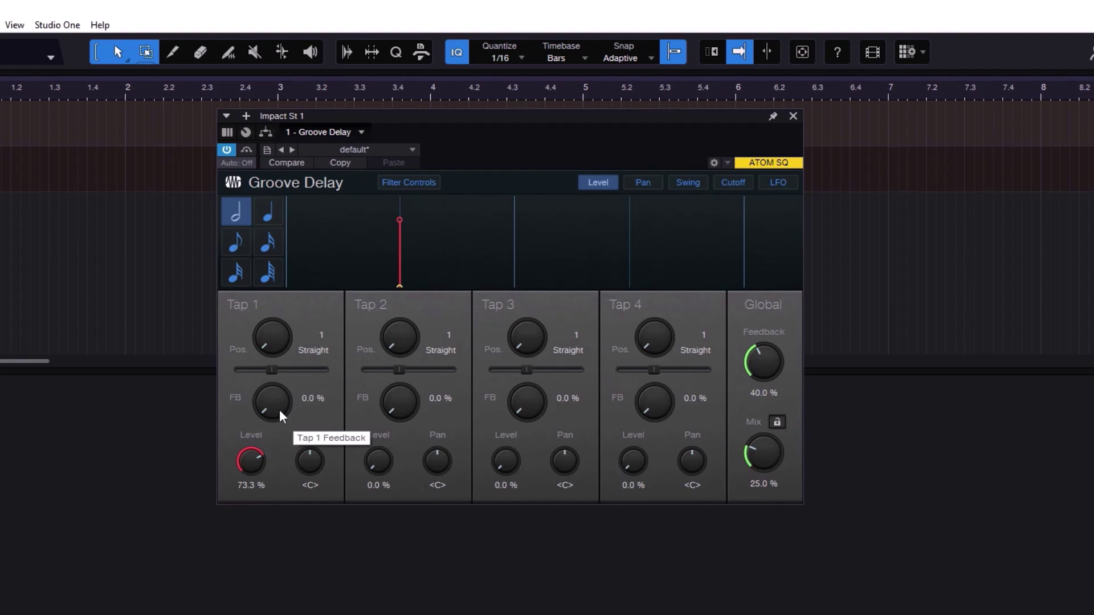
Step: Set Tap 1's feedback to 32.5 %, the global feedback to 89.5 % and the mix to 47.5 %
left_click_drag(279, 409, 292, 330)
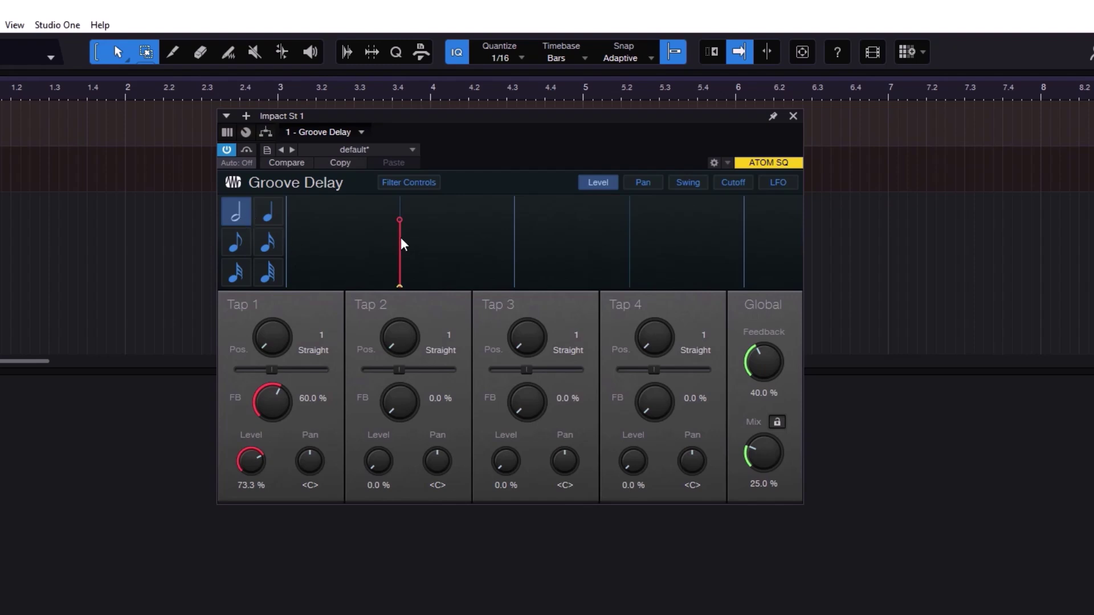
left_click_drag(268, 414, 292, 329)
left_click_drag(293, 403, 315, 283)
left_click_drag(767, 370, 784, 315)
left_click_drag(772, 450, 776, 422)
left_click_drag(272, 399, 328, 567)
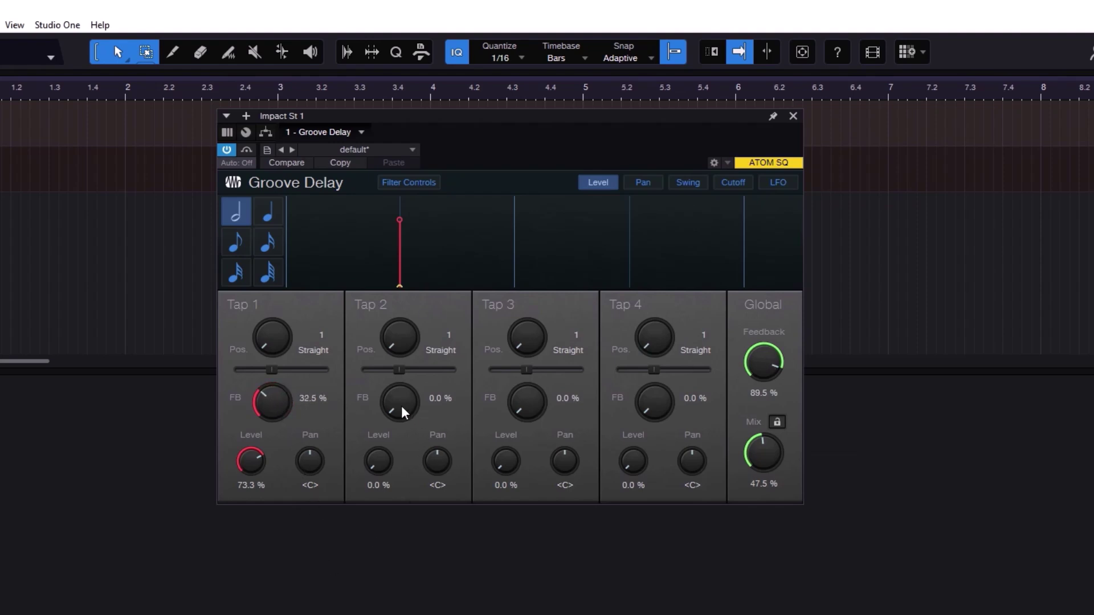
Step: Set Tap 2's level to 51 % and the feedback of taps 2, 3 and 4 to 24 %, 58.5 % and 31 %
left_click_drag(381, 465, 410, 366)
left_click_drag(514, 404, 525, 337)
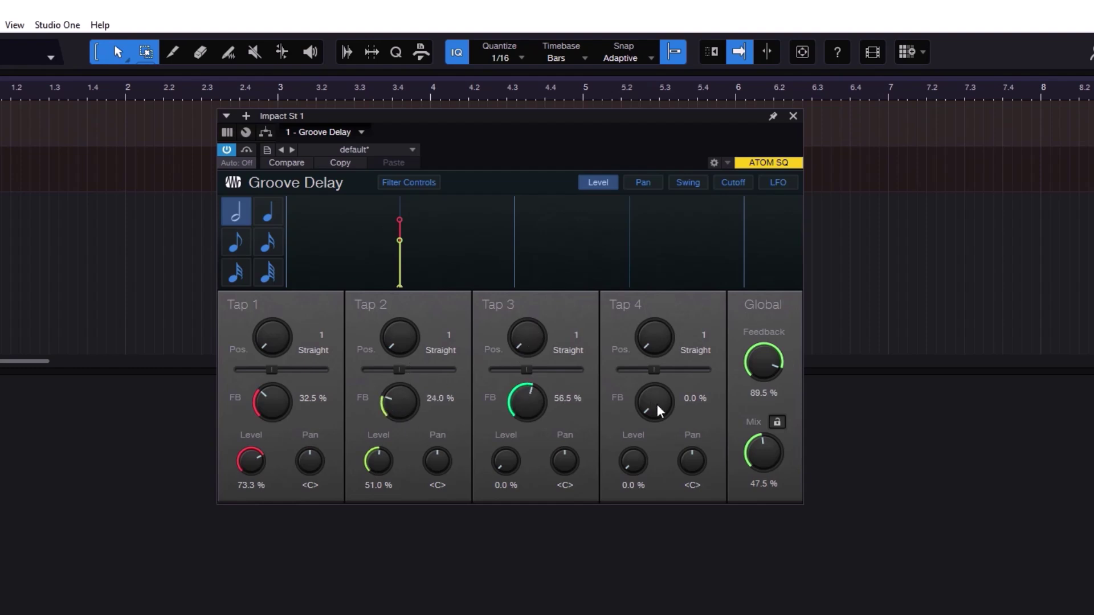
left_click_drag(657, 404, 662, 359)
mouse_move(784, 361)
left_mouse_down()
mouse_move(778, 393)
mouse_move(773, 369)
left_mouse_up()
mouse_move(767, 367)
left_mouse_down()
mouse_move(768, 408)
mouse_move(784, 320)
mouse_move(783, 365)
left_mouse_up()
Step: Reset the feedback of taps 2, 3 and 4 and Tap 2's level to 0 %, global feedback to 40 %, and Tap 1's level to 70 %
left_click_drag(394, 411, 470, 555)
left_click_drag(527, 401, 532, 510)
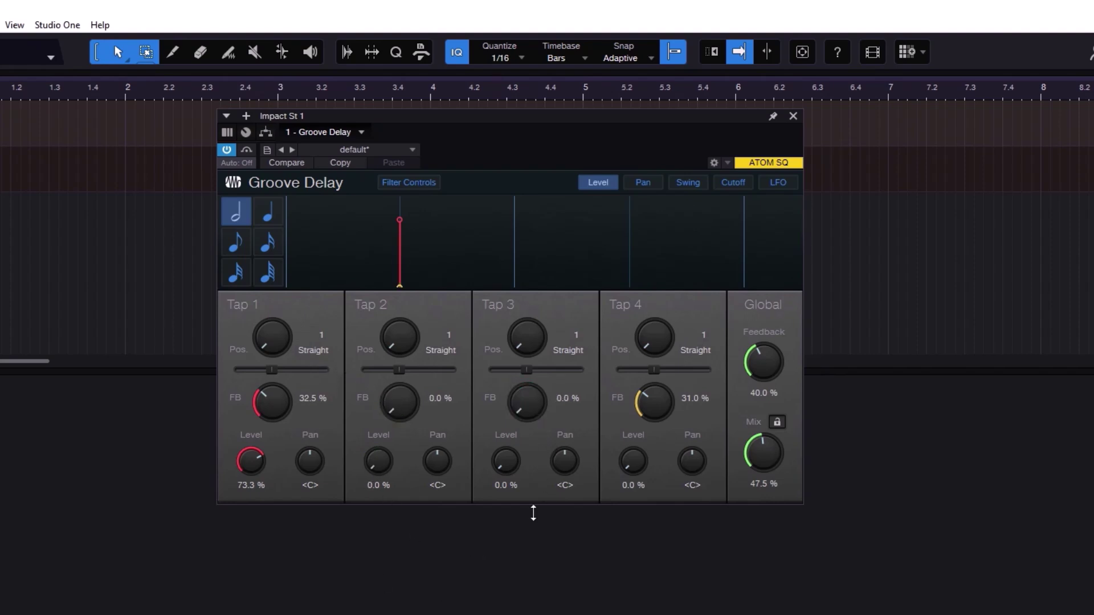
left_click_drag(654, 401, 678, 586)
mouse_move(401, 218)
left_mouse_down()
mouse_move(416, 218)
mouse_move(361, 227)
mouse_move(419, 222)
mouse_move(395, 204)
mouse_move(403, 262)
mouse_move(399, 212)
mouse_move(399, 223)
left_mouse_up()
Step: Shift Tap 1's pan to one side in the Pan view and reset it to centre
left_click(643, 182)
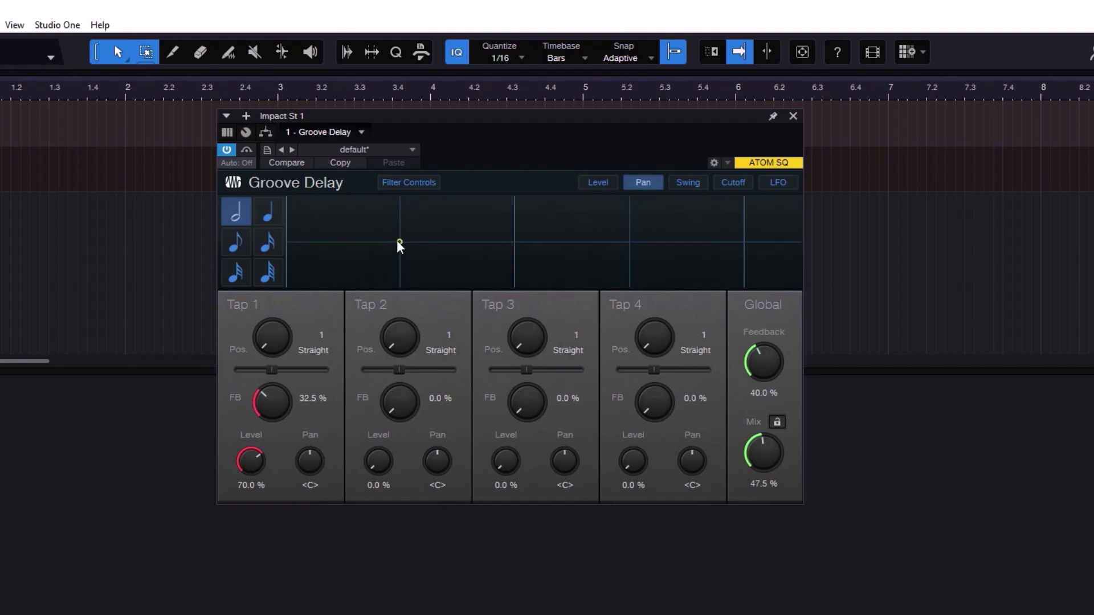
mouse_move(399, 242)
left_mouse_down()
mouse_move(406, 193)
mouse_move(401, 336)
left_mouse_up()
left_click(317, 453, "ctrl")
Step: In the Swing view, set taps 2, 3 and 4 to levels of 70 %, 67.5 % and 70 % and positions 2, 3 and 4
left_click(696, 183)
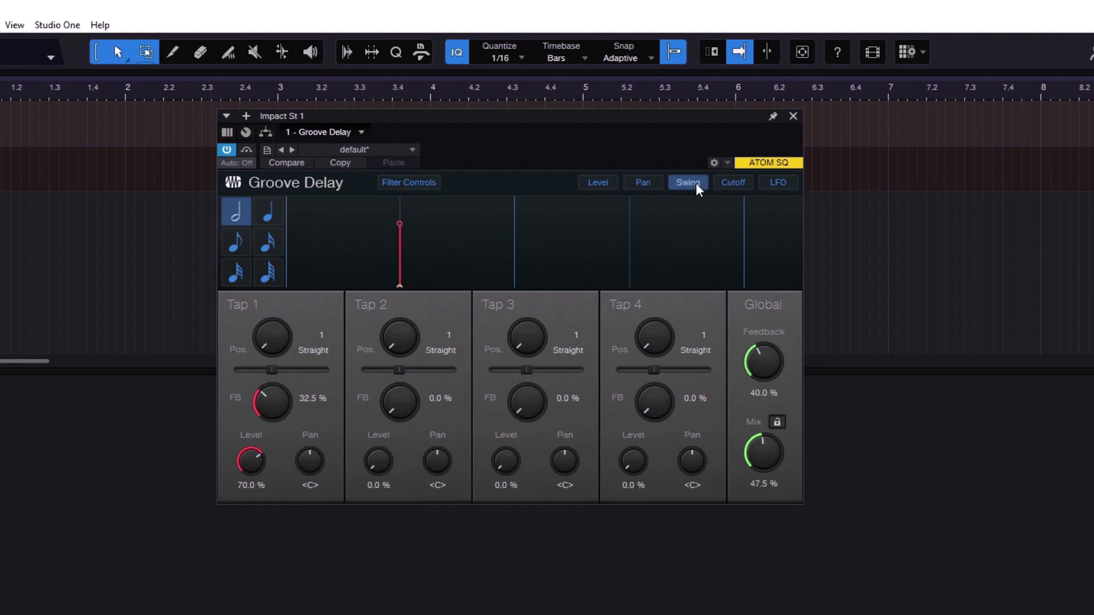
left_click_drag(390, 458, 398, 387)
left_click_drag(516, 471, 532, 379)
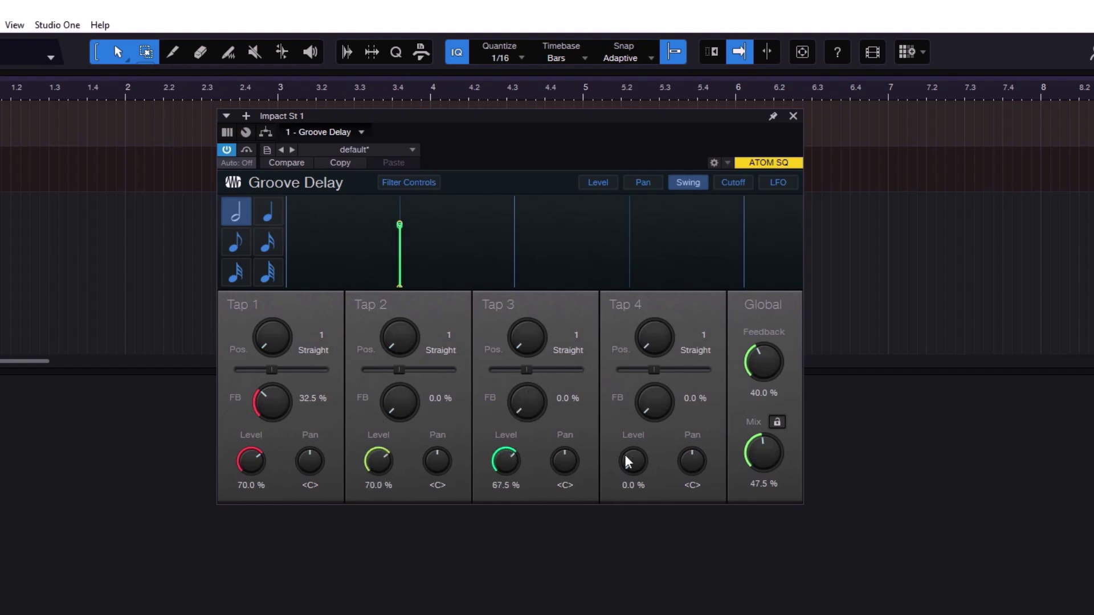
left_click_drag(629, 462, 654, 384)
left_click_drag(393, 341, 398, 316)
left_click_drag(520, 336, 530, 251)
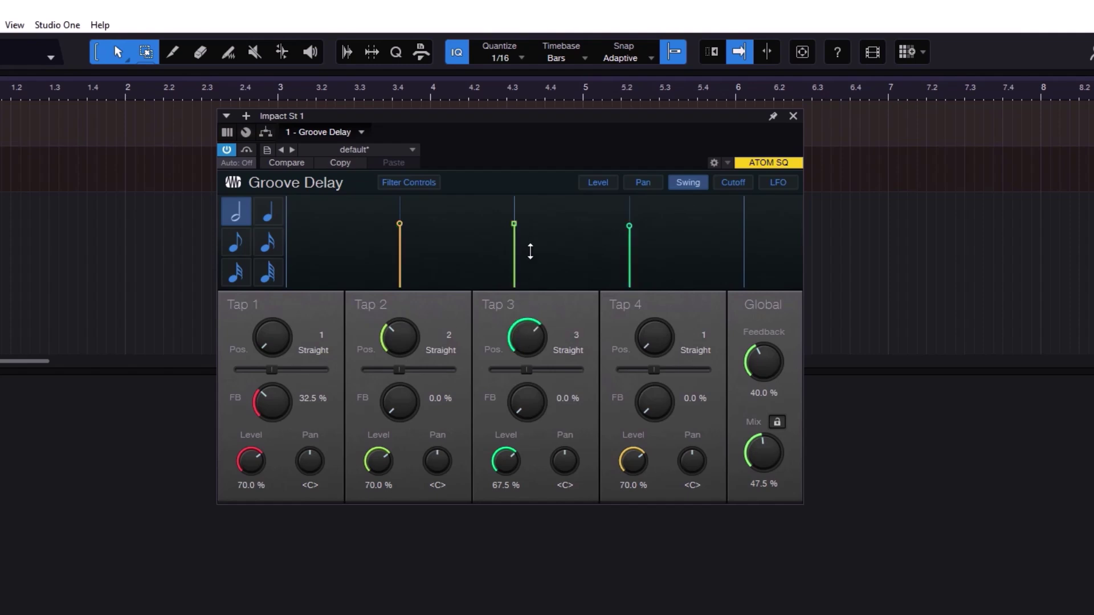
left_click_drag(649, 334, 673, 214)
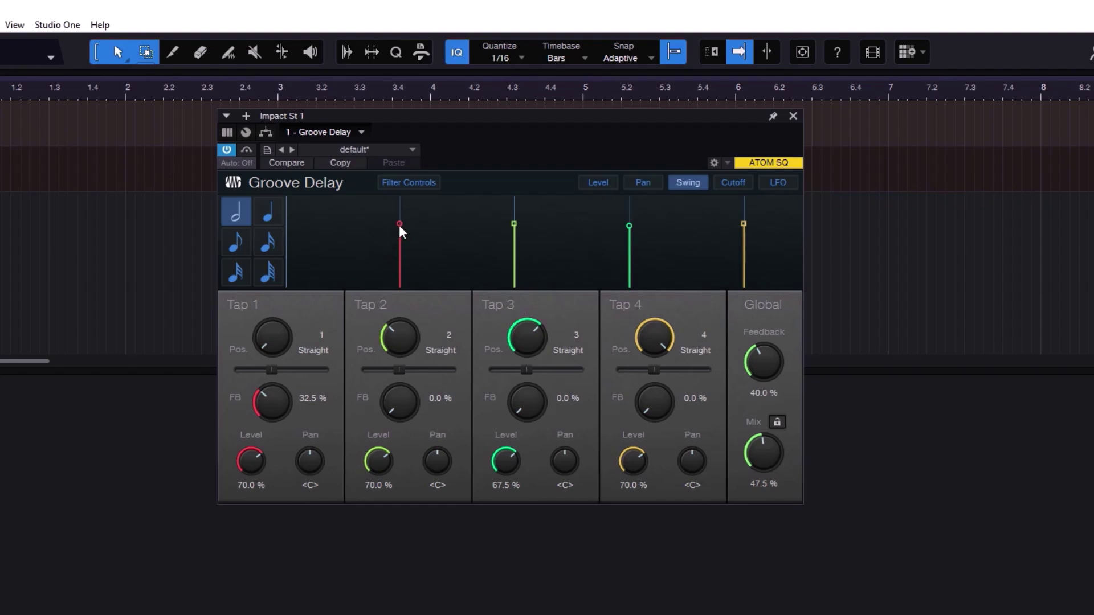
Step: Swing taps 1 and 3 to 145.8 % at 85.8 % and 83.3 % level, lower taps 2 and 4 to 54.2 %, and choose the eighth-note grid
left_click_drag(399, 224, 454, 217)
double_click(453, 215)
left_click_drag(513, 224, 541, 242)
left_click_drag(399, 212, 453, 209)
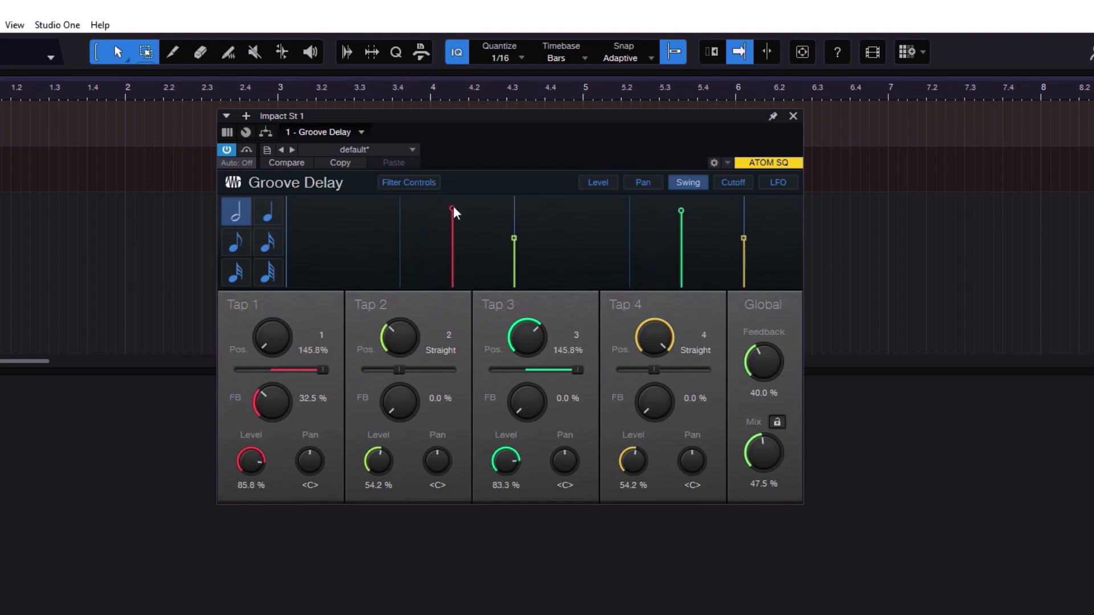
left_click(247, 245)
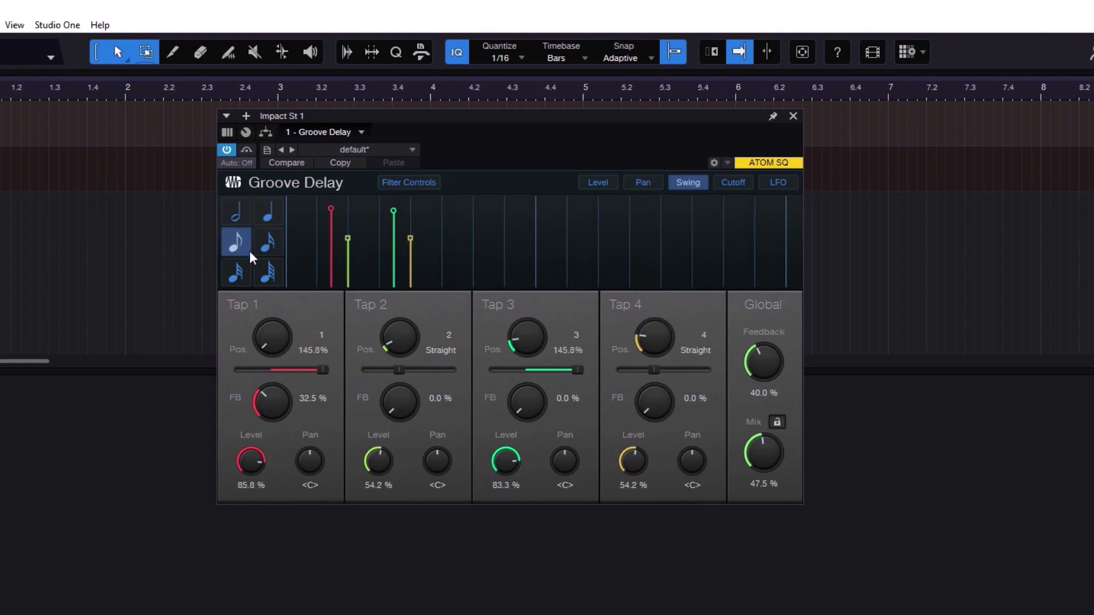
Step: Set the feedback of taps 2, 3 and 4 to 34.5 %, 35 % and 49.5 %
left_click_drag(399, 401, 403, 354)
left_click_drag(525, 401, 524, 353)
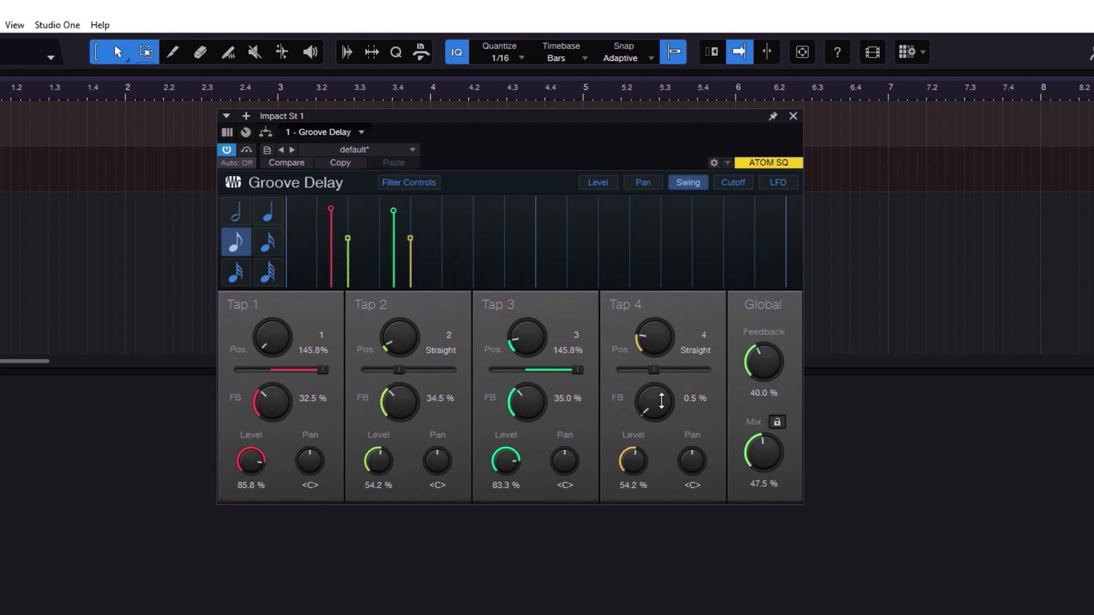
left_click_drag(654, 402, 664, 335)
Step: Lock the global mix and step through the presets Bassreso 64 + Filtered 8th and Clean Filters
left_click(777, 422)
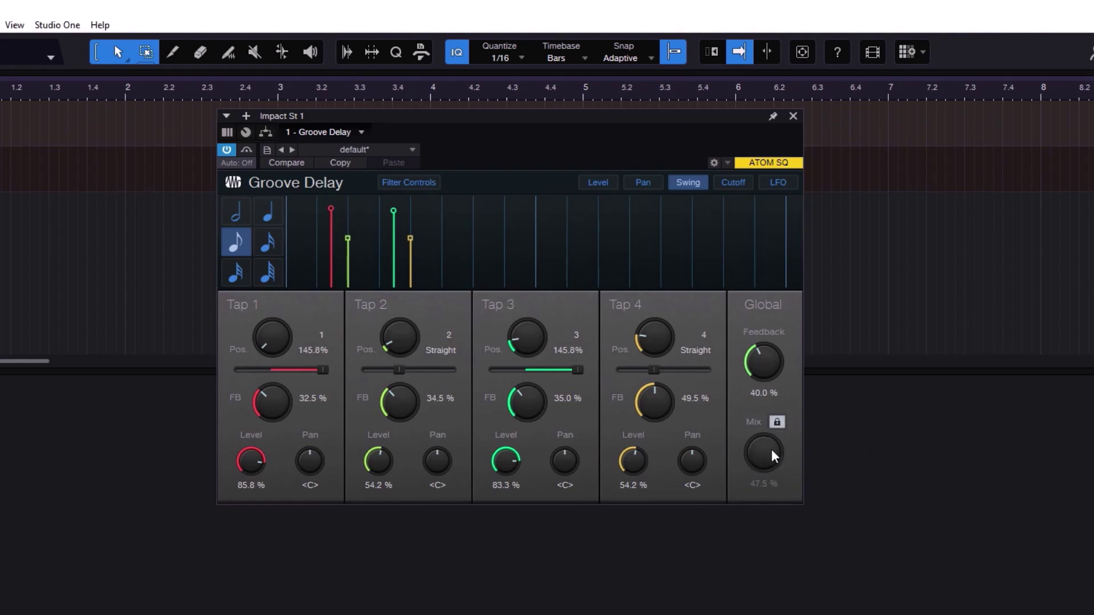
left_click(292, 149)
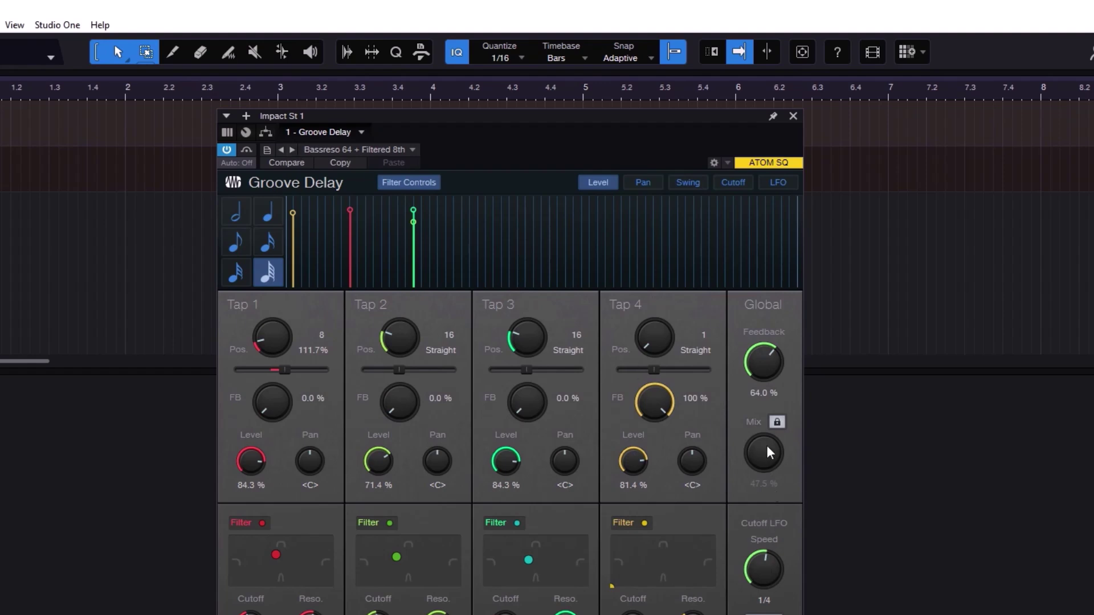
left_click(291, 150)
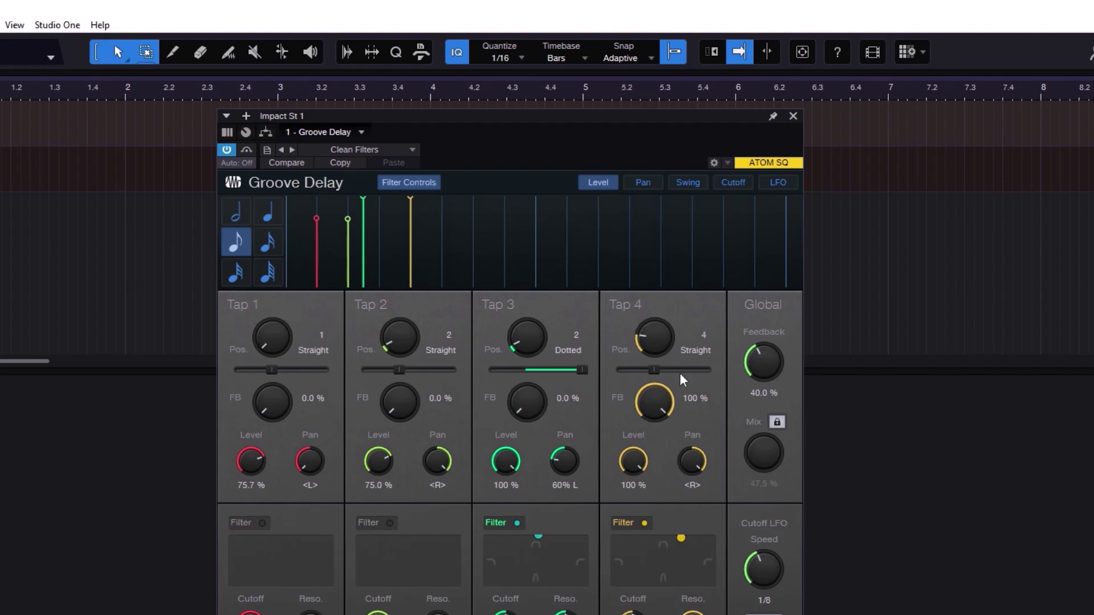
Step: Unlock the global mix, set it to 100 % and lock it again
left_click(774, 423)
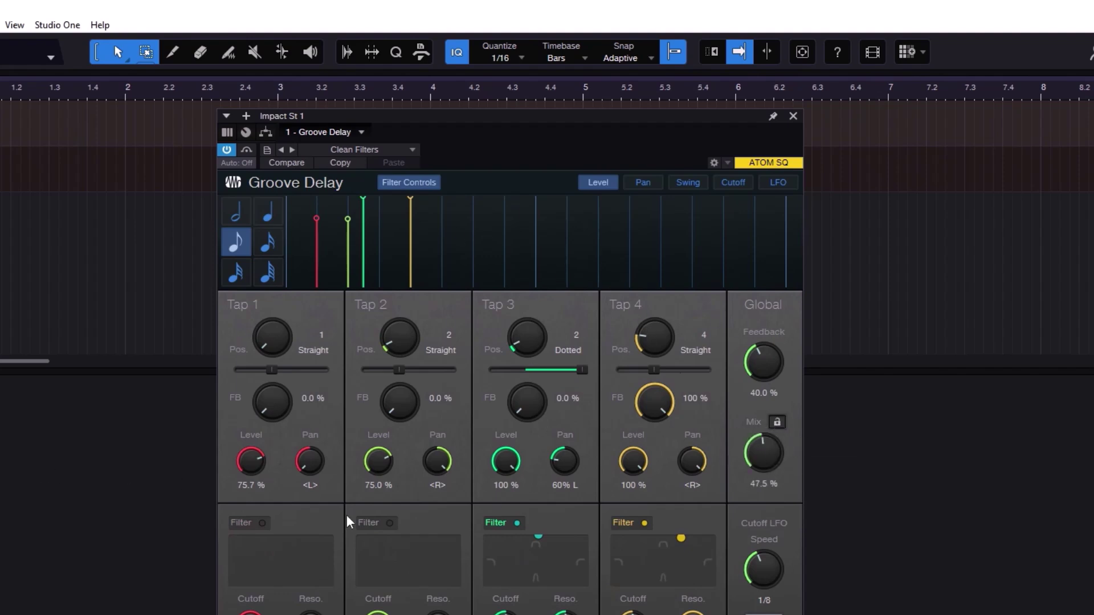
left_click_drag(781, 462, 782, 371)
left_click(777, 422)
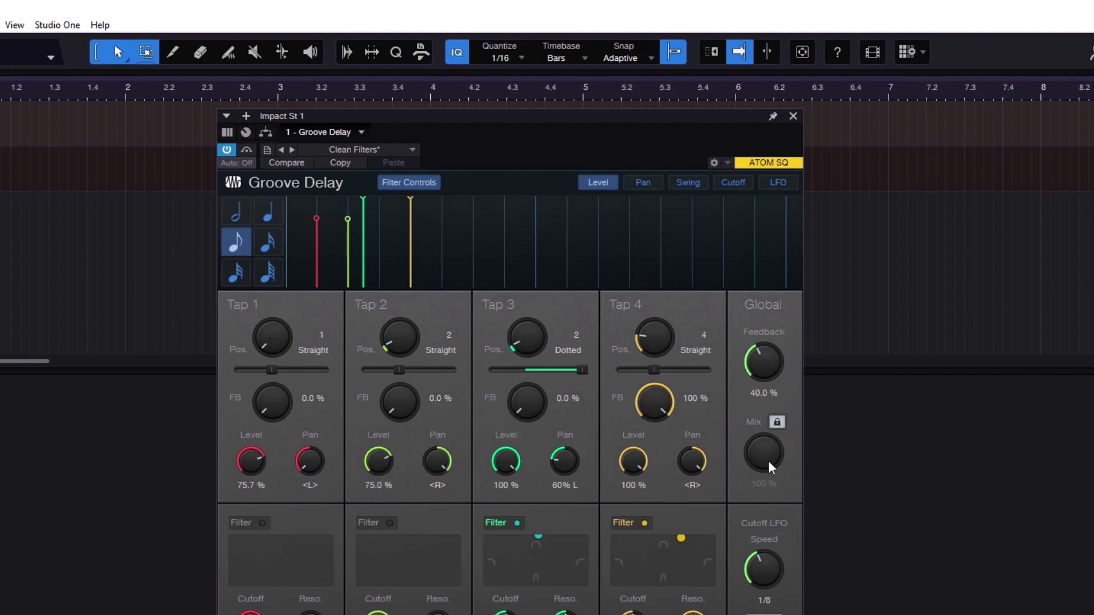
Step: Step through the presets Filtergroove and Four Echoes, and unlock the global mix
left_click(293, 151)
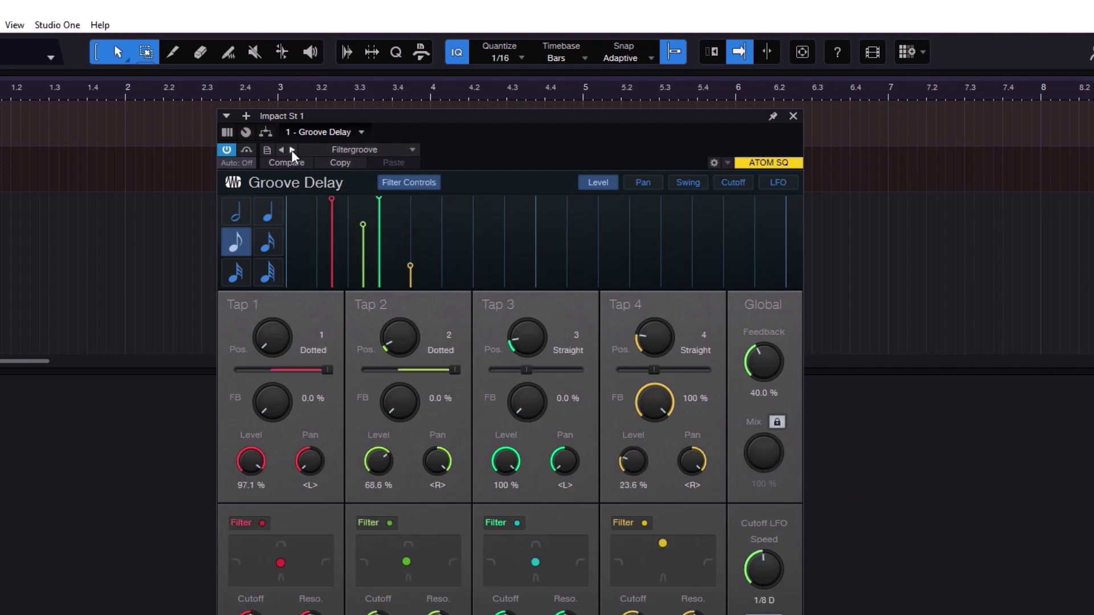
left_click(291, 150)
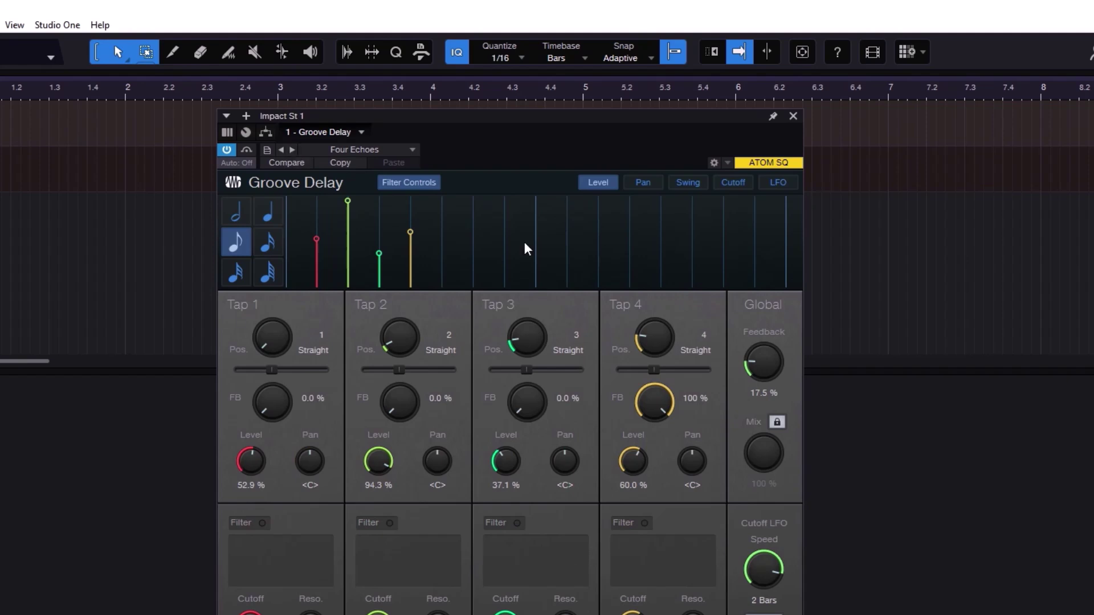
left_click(777, 422)
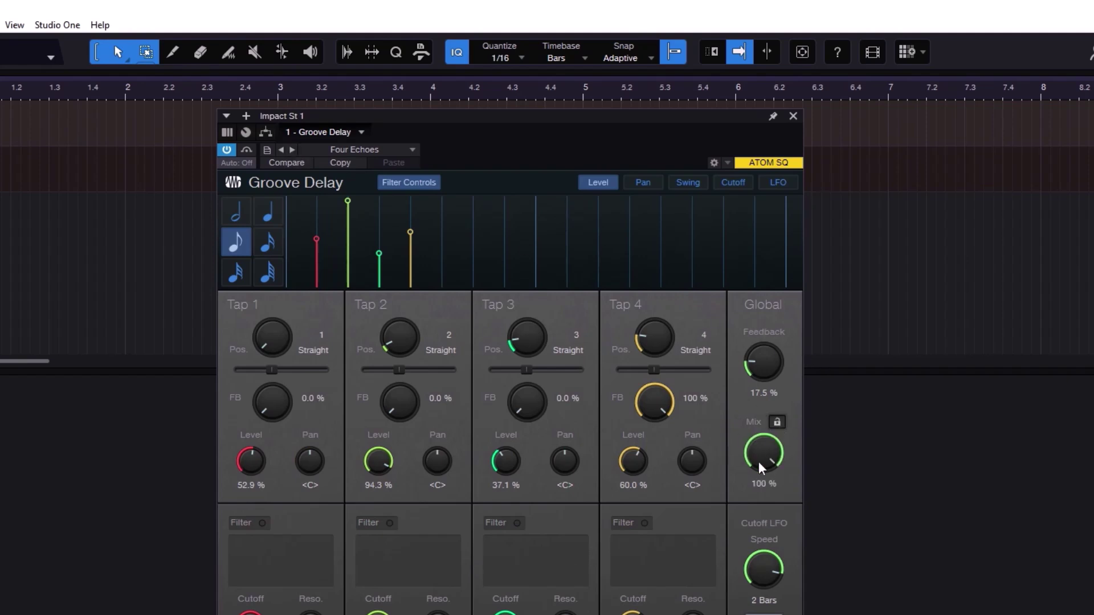
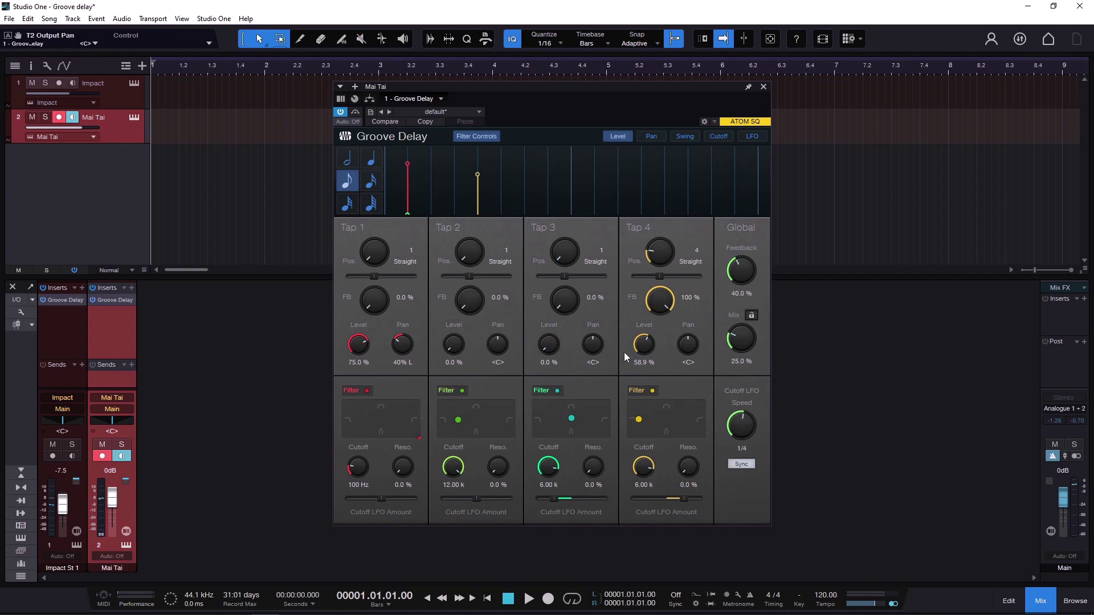
Step: In the Mai Tai track's Groove Delay, reset Tap 4's level and feedback to 0 % and its position to 1
double_click(643, 344)
double_click(665, 305)
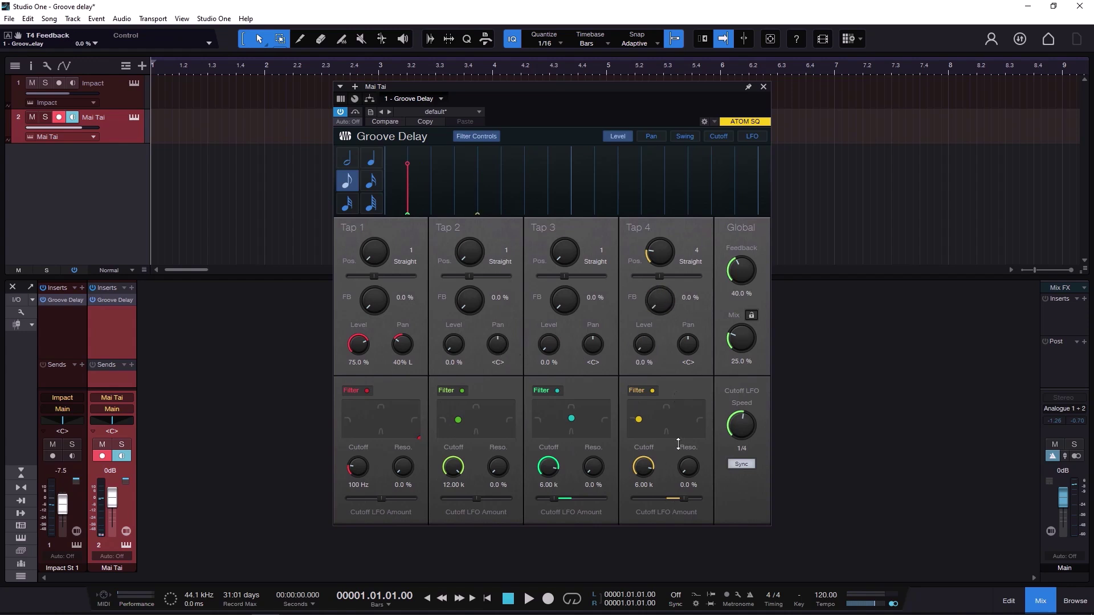
double_click(664, 253)
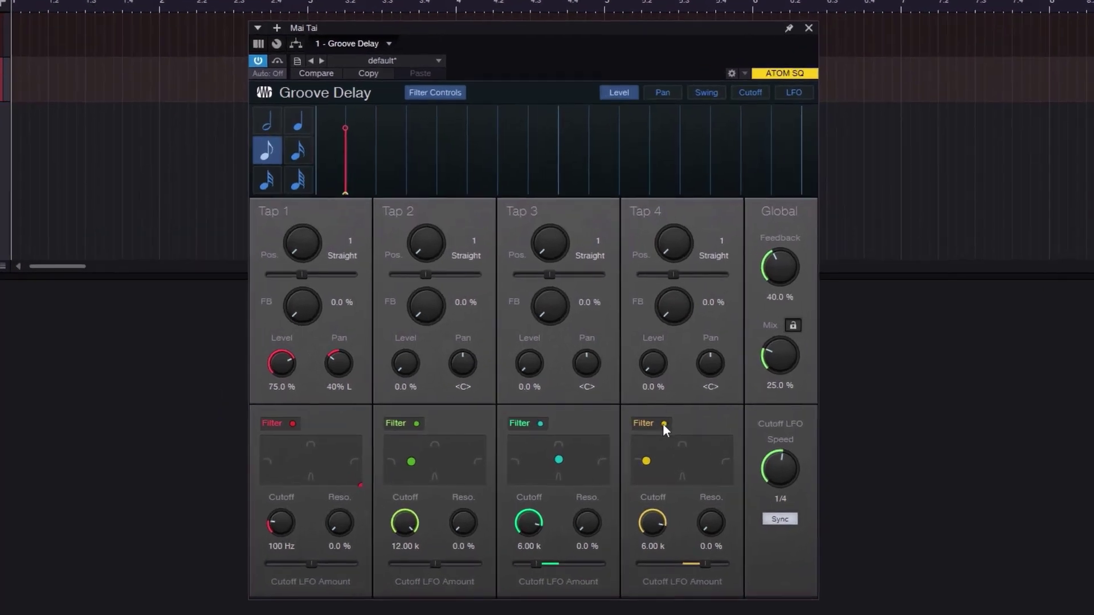
Step: Turn off the filters of taps 2, 3 and 4
left_click(660, 413)
left_click(541, 423)
left_click(417, 424)
Step: Set the grid to half notes and blend Tap 1's filter type slightly off-centre toward high-pass and peak
left_click(267, 121)
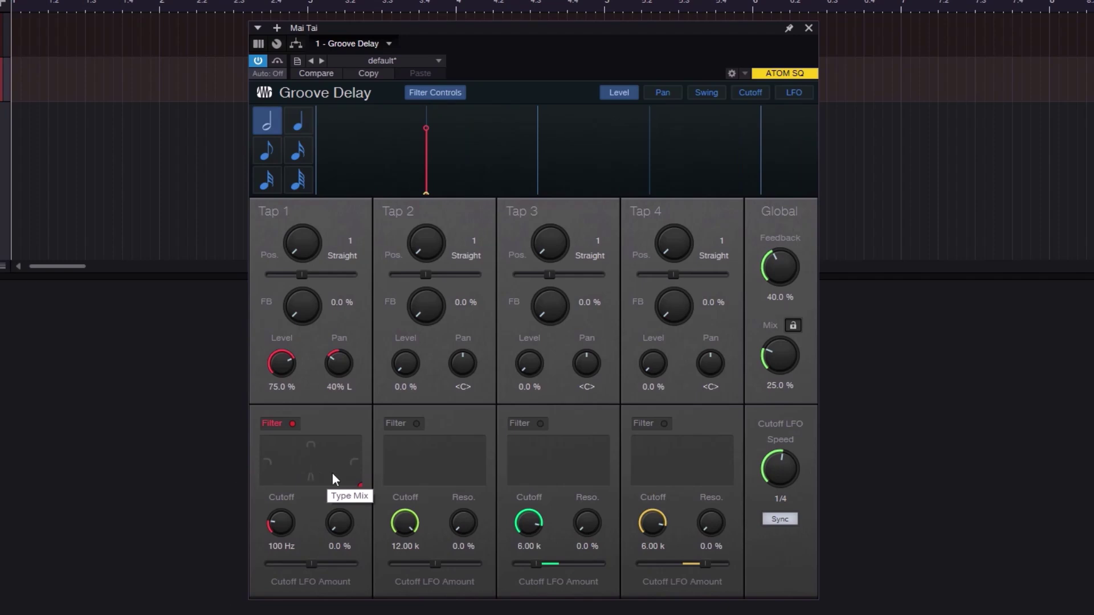
left_click_drag(344, 472, 299, 463)
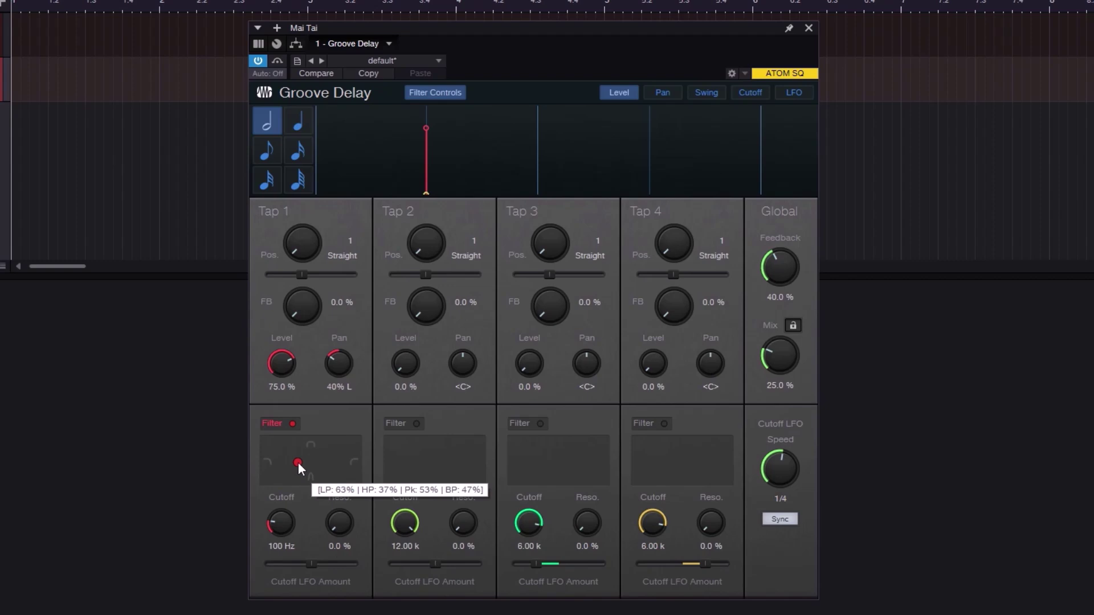
left_click_drag(298, 462, 320, 468)
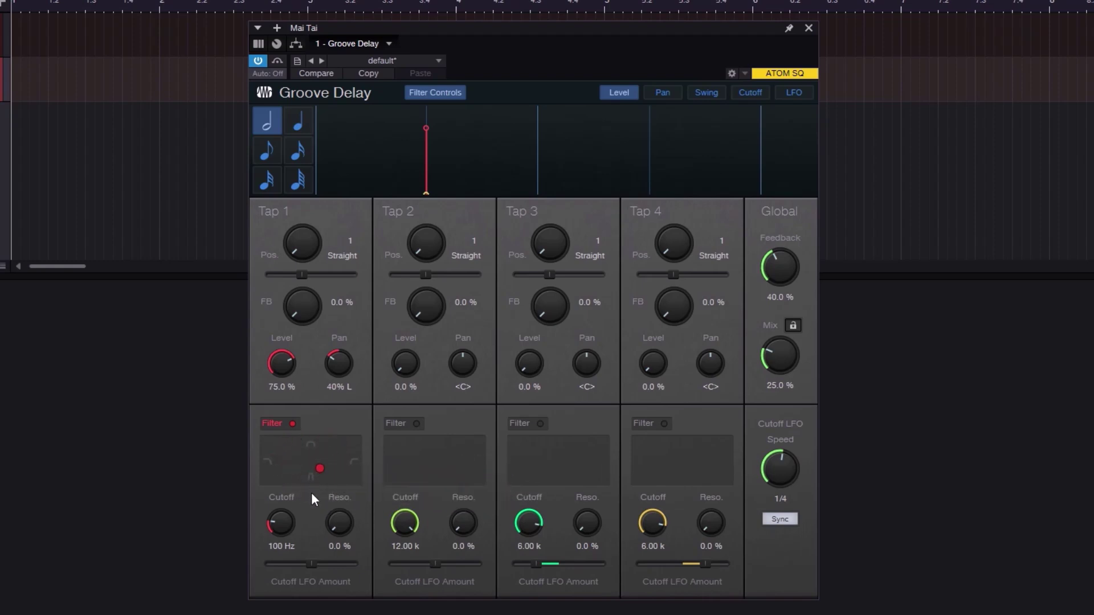
Step: Set Tap 1's feedback to about 64.5 % and its pan to centre, and switch the grid to quarter notes
left_click_drag(300, 316, 314, 290)
double_click(344, 362)
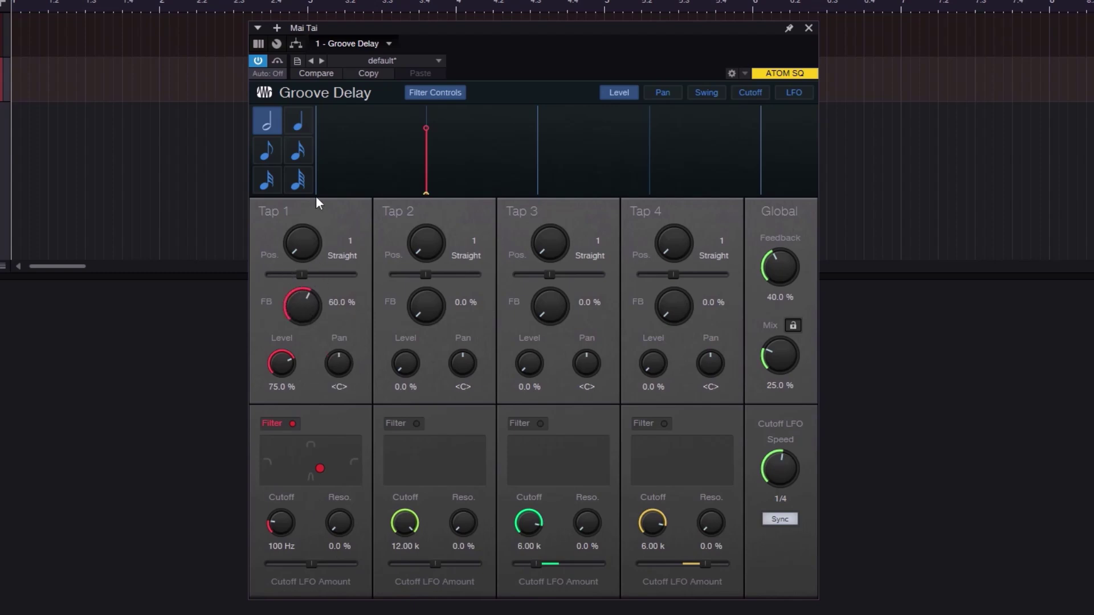
left_click(296, 122)
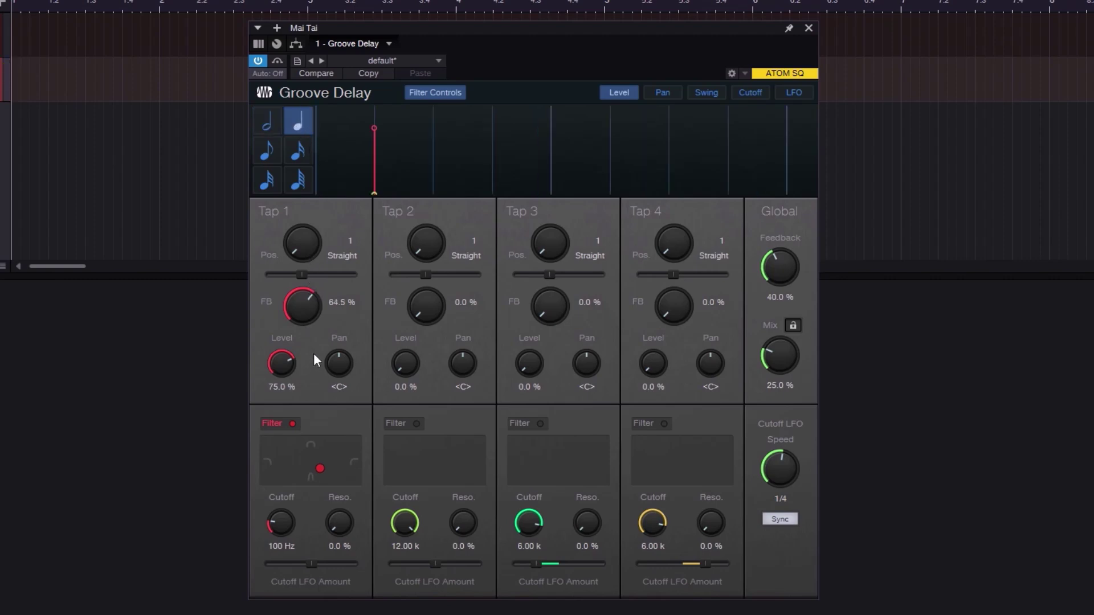
Step: Raise the global feedback to about 50.9 % and Tap 1's feedback to about 89.5 %
left_click_drag(792, 274, 796, 266)
left_click_drag(303, 307, 303, 300)
left_click_drag(300, 300, 311, 300)
Step: Try Tap 1's filter at the low-pass and peak corner, sweeping its cutoff down to about 68 Hz
left_click_drag(280, 530, 345, 536)
left_click_drag(319, 468, 205, 508)
left_click_drag(288, 515, 299, 608)
left_click_drag(279, 525, 283, 529)
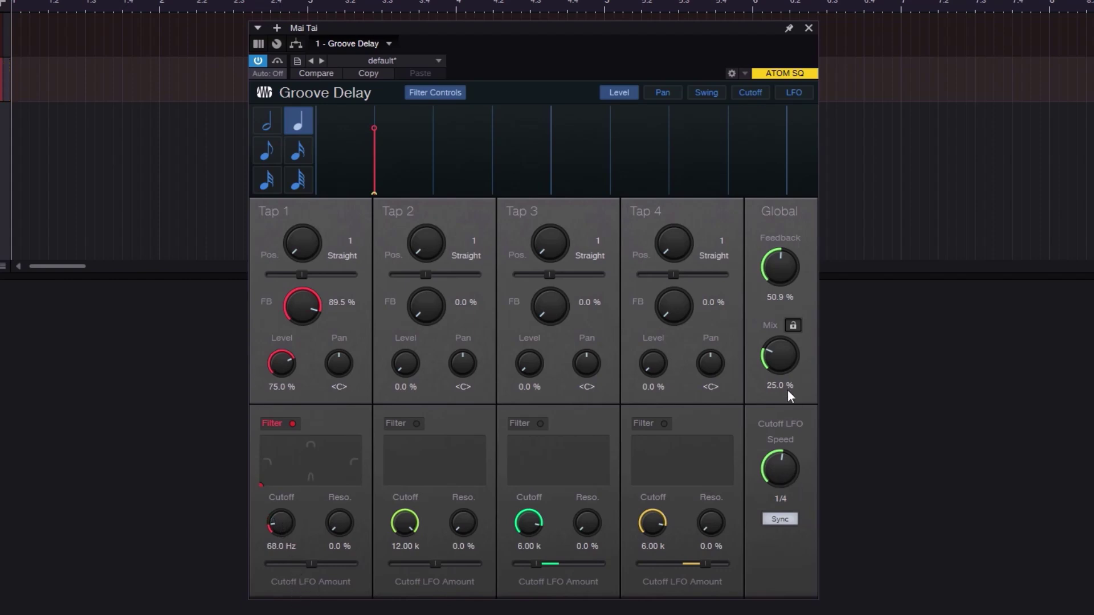
Step: Set the global mix to 100 % and sweep Tap 1's cutoff with a high-pass and band-pass blend at 67.3 % resonance
left_click_drag(792, 333, 795, 196)
left_click_drag(281, 523, 352, 445)
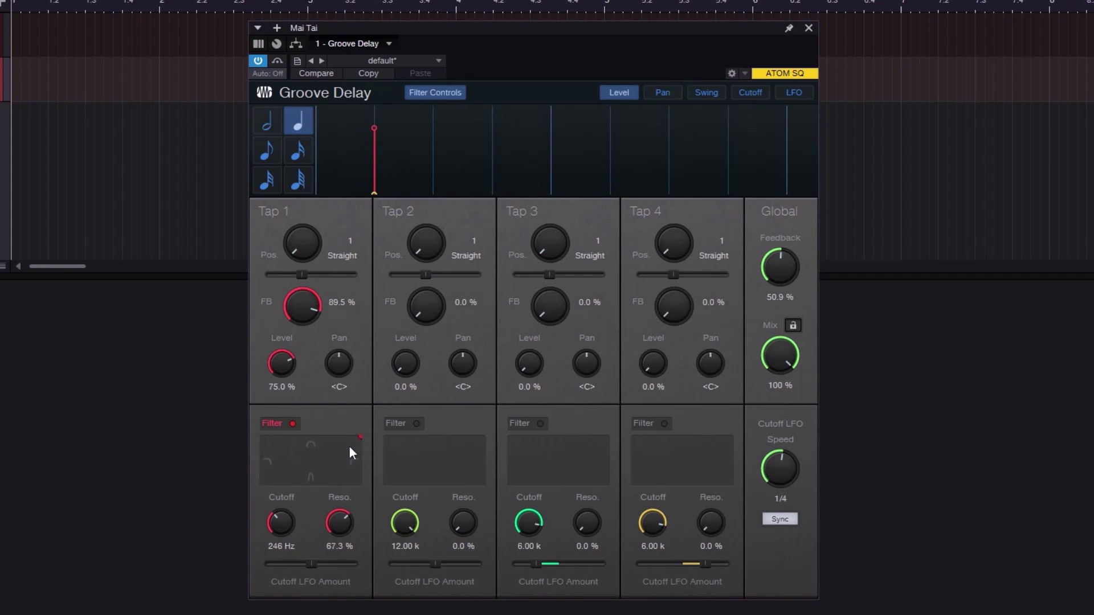
left_click_drag(283, 522, 325, 577)
left_click_drag(282, 516, 287, 476)
Step: Set Tap 1's filter to the low-pass and band-pass corner with 643 Hz cutoff, 60.4 % resonance and maximum cutoff LFO amount
mouse_move(261, 437)
left_mouse_down()
mouse_move(323, 471)
mouse_move(320, 455)
mouse_move(279, 473)
mouse_move(266, 459)
mouse_move(286, 443)
mouse_move(367, 437)
mouse_move(255, 493)
mouse_move(262, 428)
mouse_move(307, 456)
mouse_move(328, 450)
mouse_move(249, 434)
left_mouse_up()
left_click_drag(332, 528, 338, 528)
left_click_drag(276, 530, 316, 561)
mouse_move(292, 525)
left_mouse_down()
mouse_move(286, 471)
mouse_move(292, 519)
left_mouse_up()
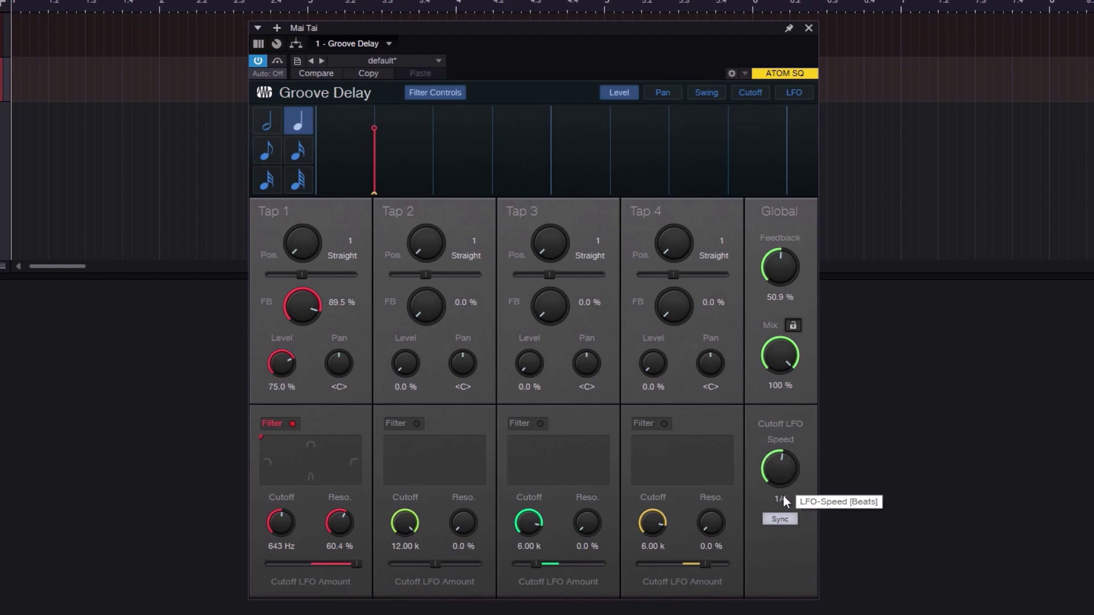
Step: Try cutoff LFO speeds of 1/8 and 1/16 with Tap 1's LFO amount at maximum
left_click_drag(778, 469, 780, 489)
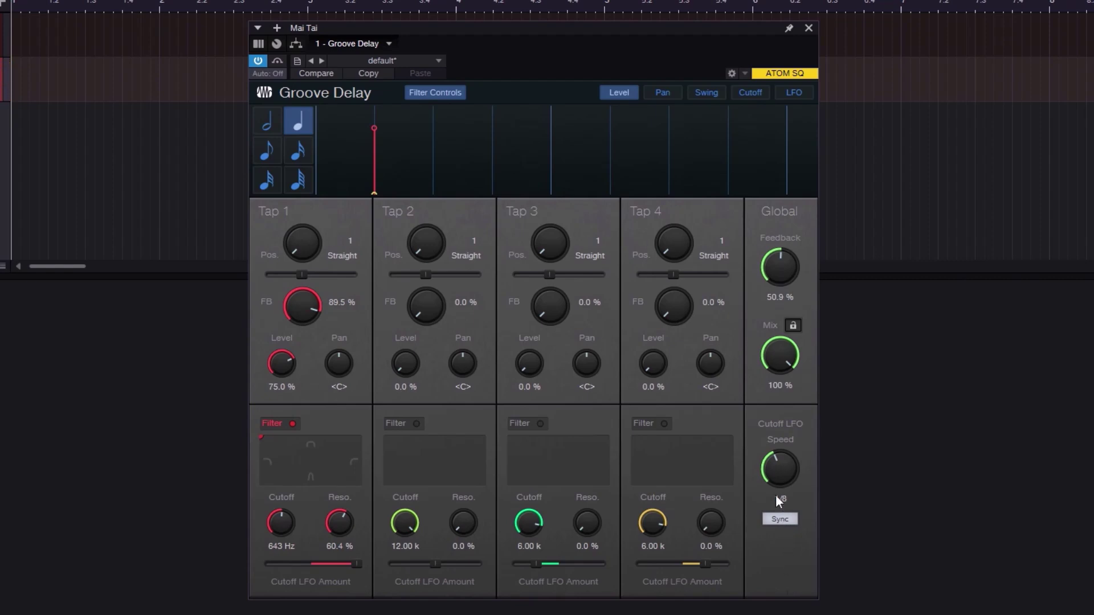
double_click(354, 562)
left_click_drag(785, 482, 776, 480)
Step: Turn off the cutoff LFO's sync, set its speed to about 1.01 Hz, and re-enable sync at 1/8
mouse_move(669, 567)
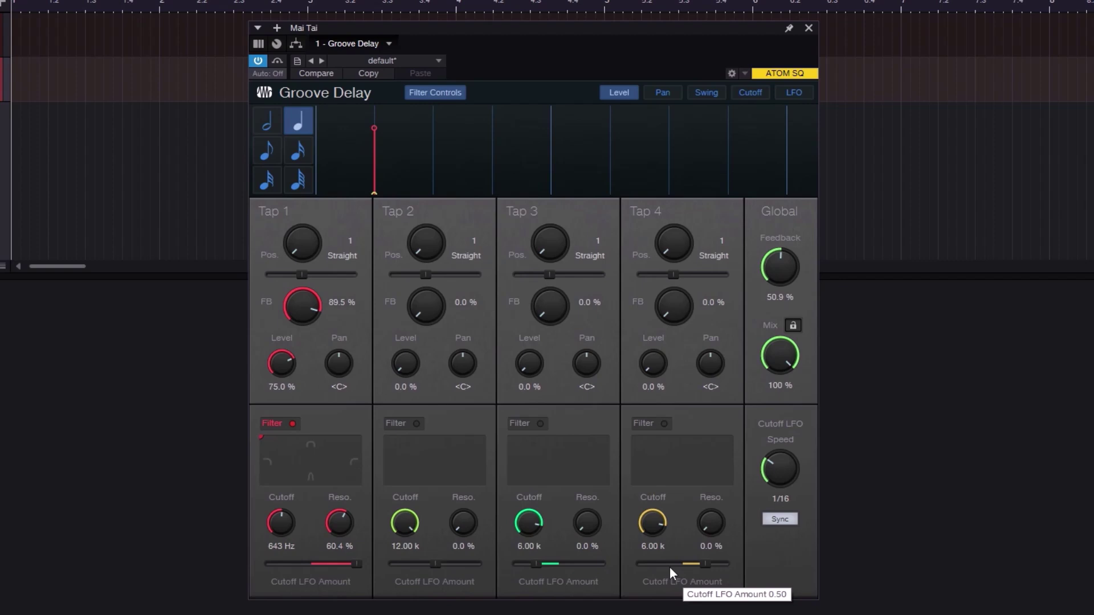
left_click(785, 521)
left_click_drag(785, 480, 781, 510)
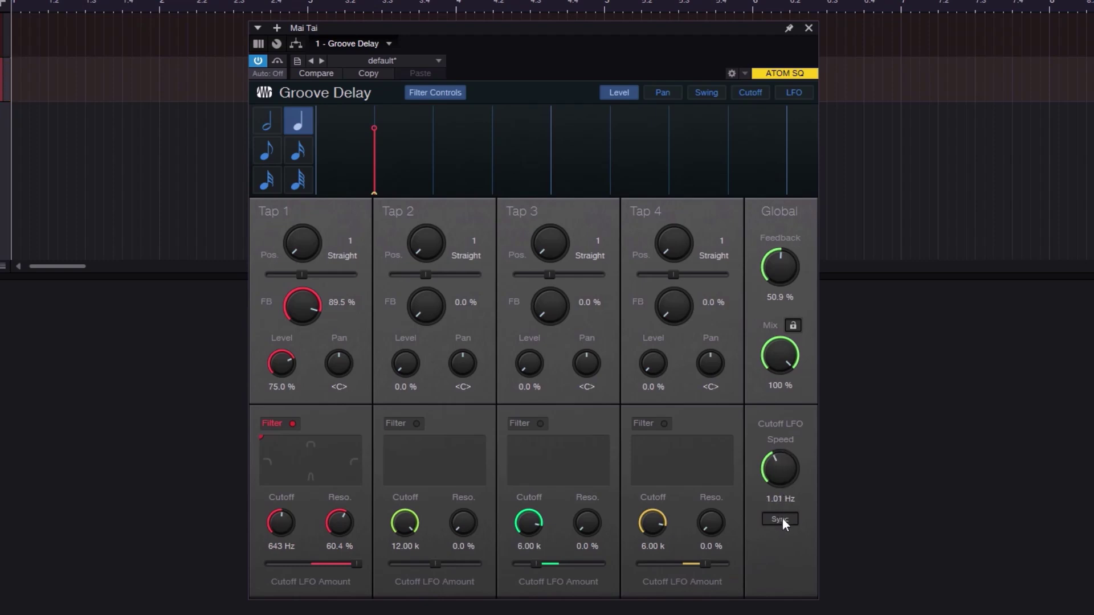
left_click(781, 519)
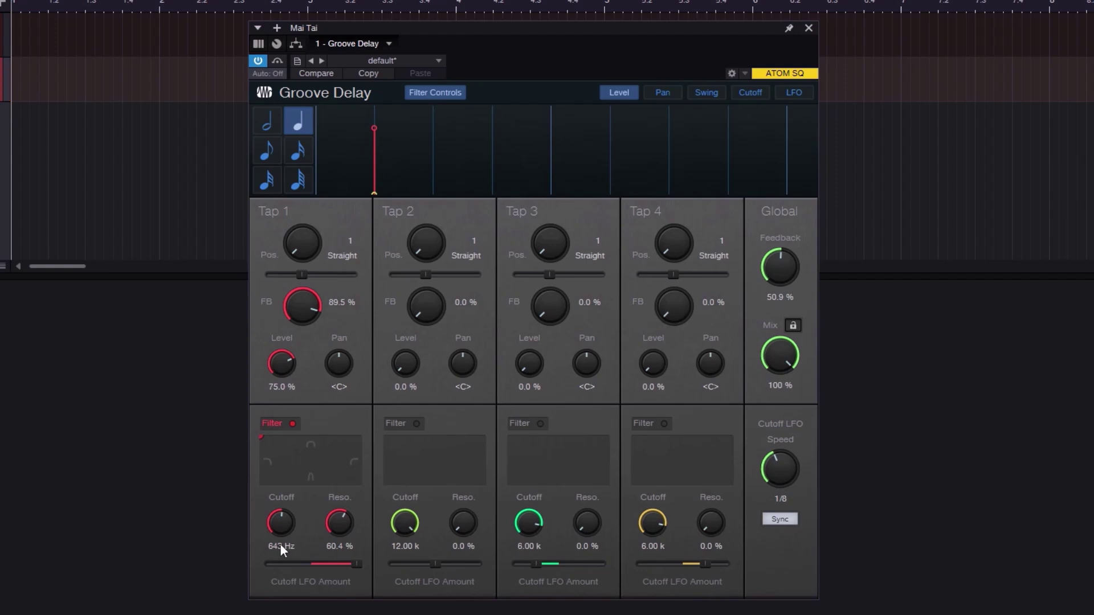
Step: Show the cutoff and LFO values in the tap graph, setting Tap 1's cutoff to 445 Hz and its cutoff LFO amount to maximum
left_click(744, 94)
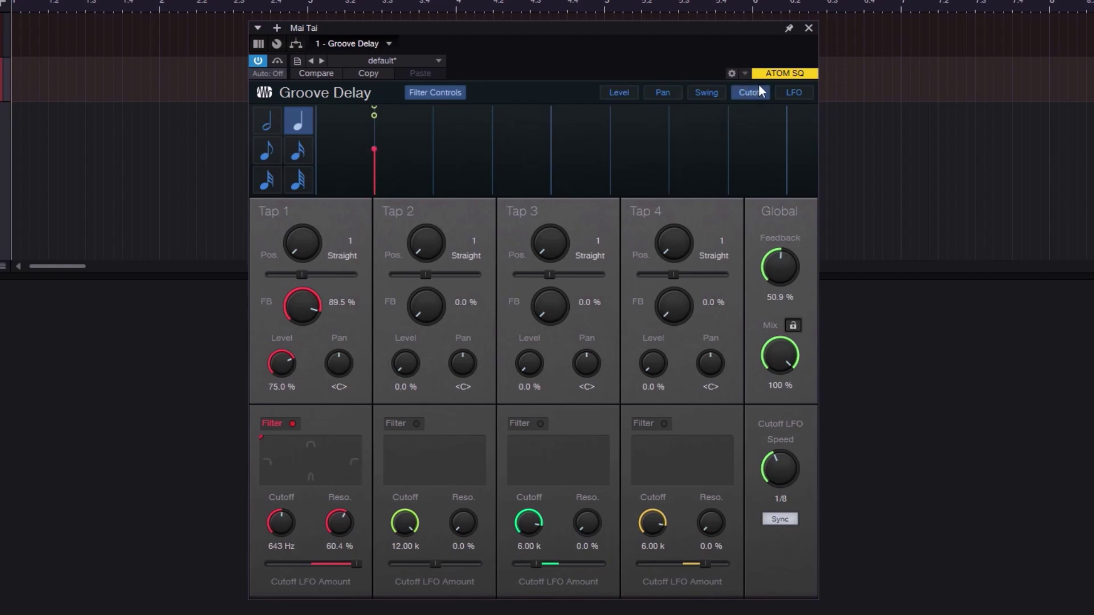
mouse_move(372, 150)
left_mouse_down()
mouse_move(373, 173)
mouse_move(376, 135)
mouse_move(379, 157)
left_mouse_up()
left_click(794, 94)
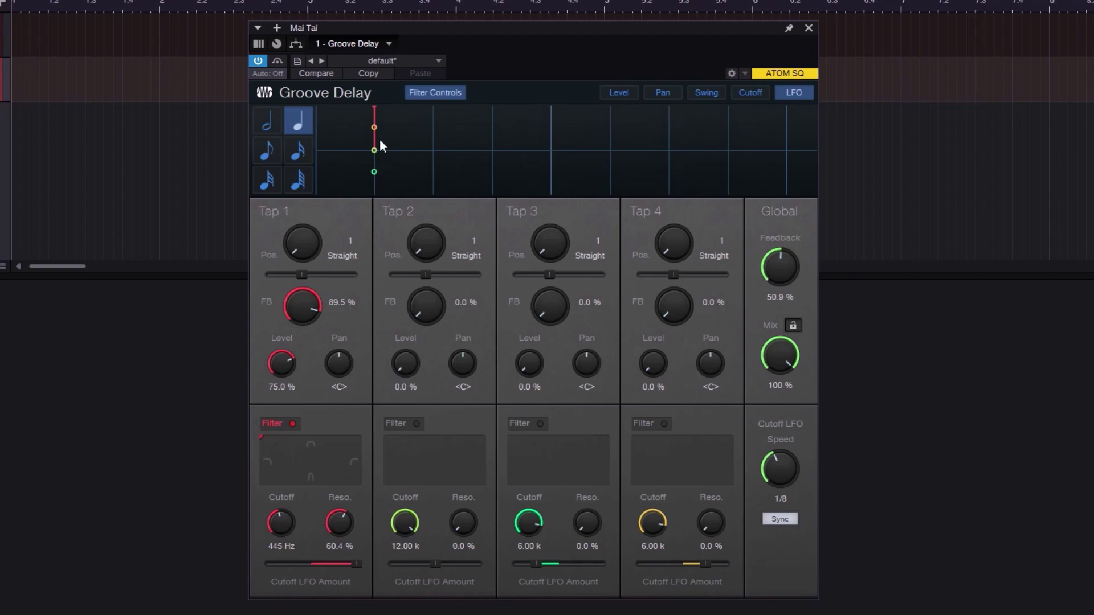
left_click_drag(371, 112, 391, 98)
Step: Enable the filters on Taps 2, 3 and 4, with Tap 3 blended toward low-pass and Tap 4 toward high-pass
left_click_drag(263, 440, 255, 437)
left_click(422, 424)
left_click(538, 423)
left_click(532, 468)
left_click(664, 423)
left_click_drag(681, 468, 705, 468)
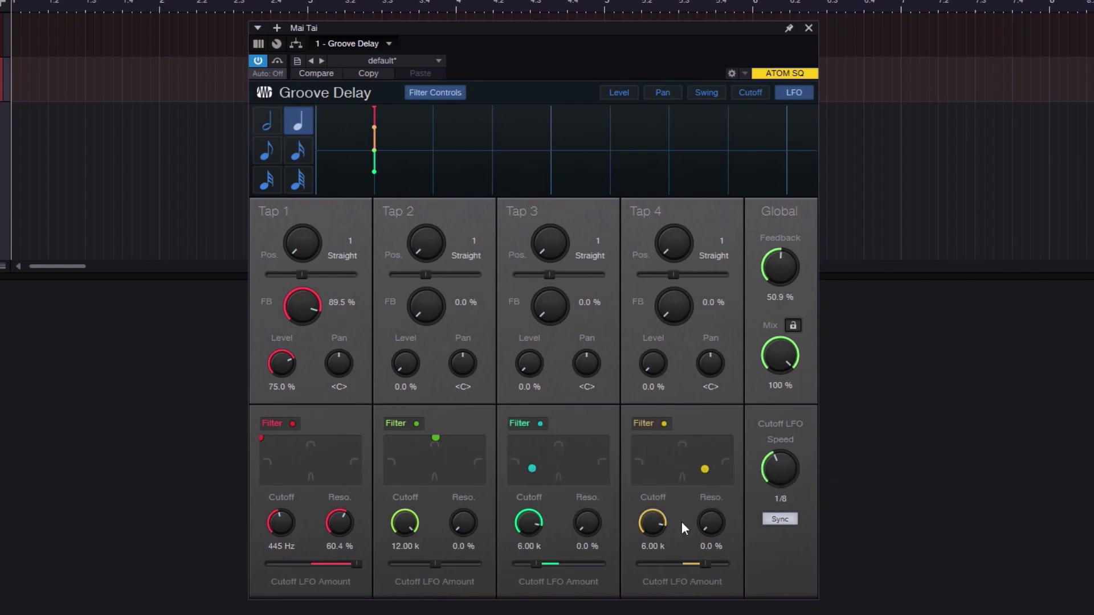
Step: Give Taps 1, 2 and 4 moderate positive cutoff LFO amounts and Tap 3 a moderate negative one
left_click_drag(709, 569, 715, 568)
mouse_move(547, 563)
left_mouse_down()
mouse_move(531, 565)
mouse_move(548, 565)
left_mouse_up()
left_click_drag(436, 564, 452, 566)
left_click_drag(356, 563, 337, 566)
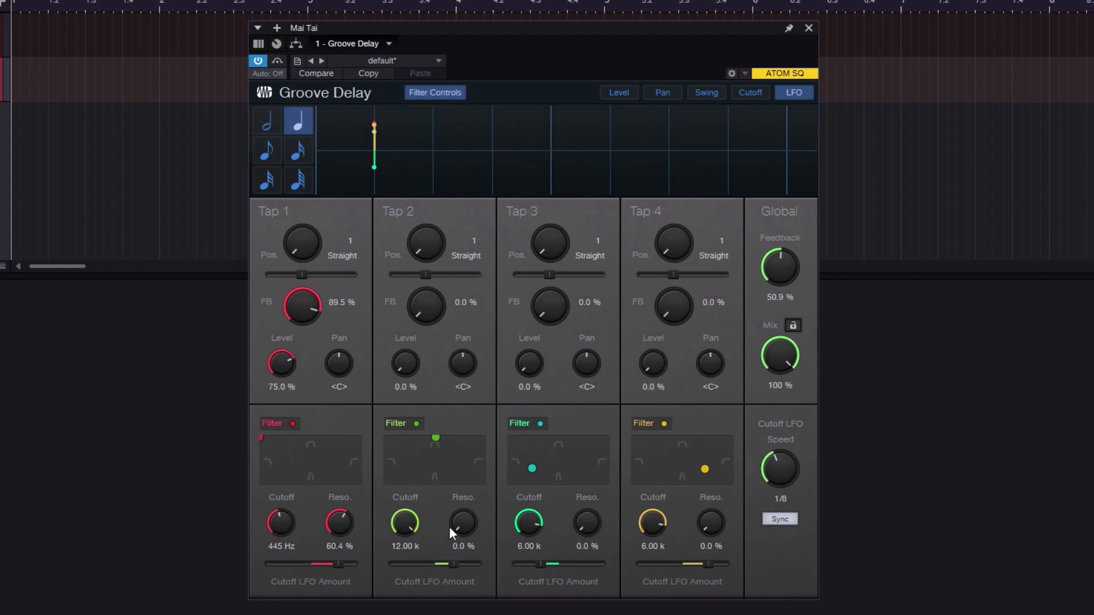
Step: Set filter resonance to 78.2, 26.2, 0 and 73.8 % on Taps 1 to 4, and cutoff to 1.09 kHz on Tap 1 and 176 Hz on Tap 2
left_click_drag(471, 530, 469, 488)
left_click_drag(596, 533, 593, 500)
left_click_drag(712, 527, 727, 427)
left_click_drag(580, 523, 595, 556)
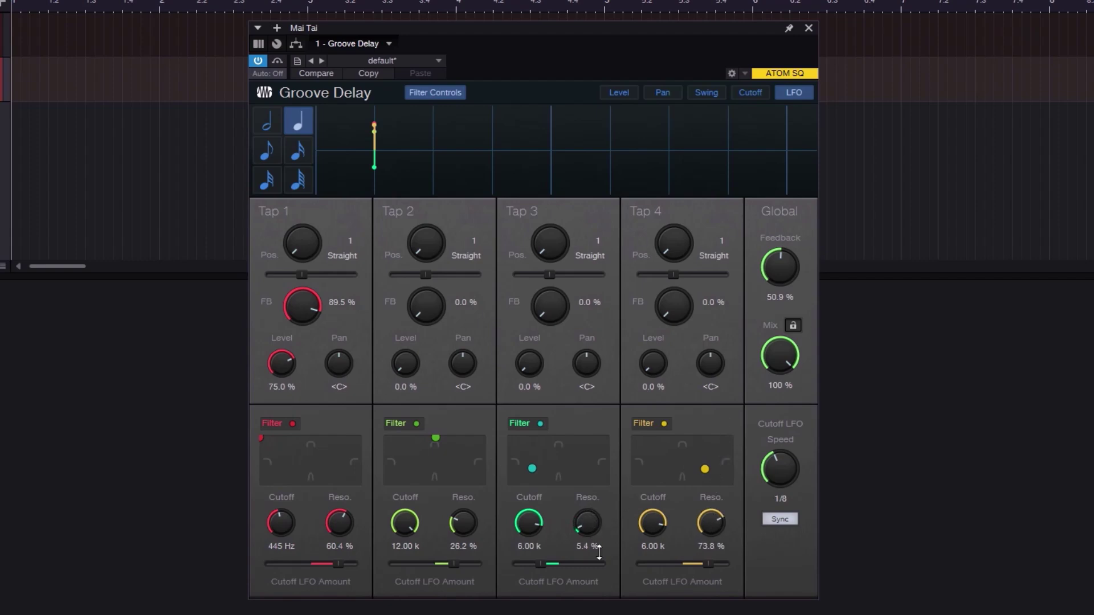
left_click_drag(344, 527, 284, 500)
left_click_drag(413, 526, 420, 604)
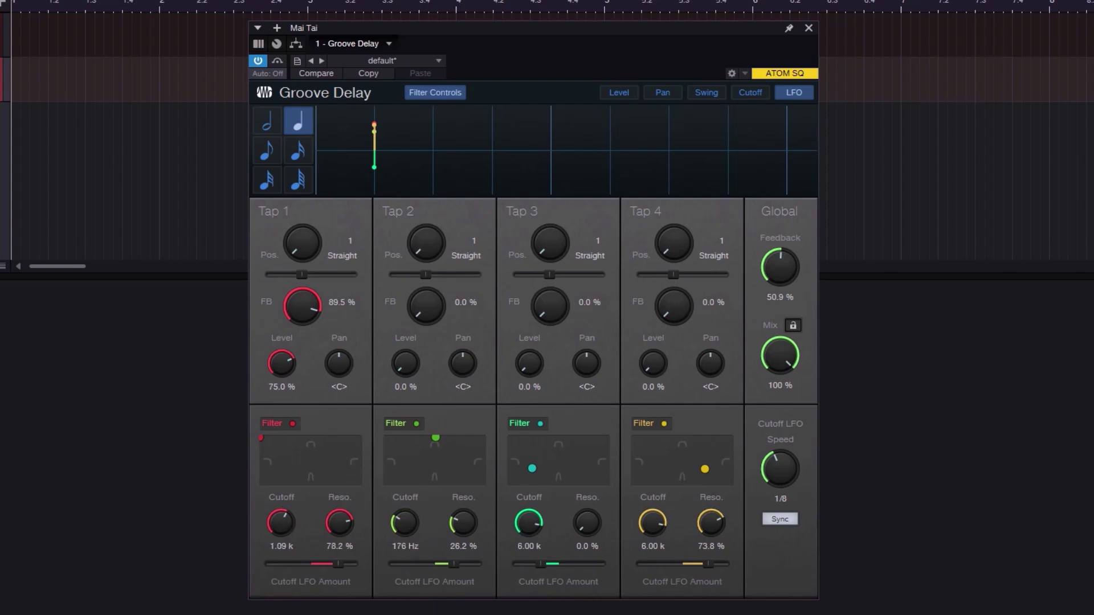
Step: Place Tap 2 at position 2, Tap 3 at position 5 and Tap 4 at position 4, with levels shown in the graph
mouse_move(431, 256)
left_mouse_down()
mouse_move(434, 215)
mouse_move(433, 239)
left_mouse_up()
left_click(617, 94)
left_click_drag(566, 258, 552, 171)
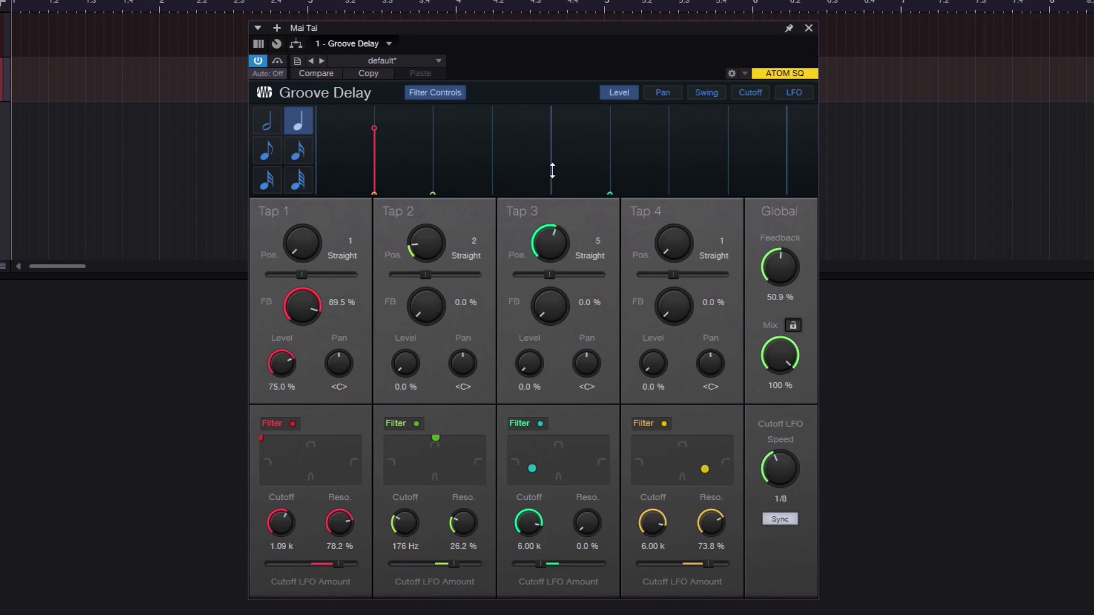
left_click_drag(670, 246, 689, 148)
left_click_drag(668, 244, 676, 295)
Step: Set the level of Tap 2 to 65 % and of Taps 3 and 4 to 69 %
left_click_drag(406, 366, 427, 290)
left_click_drag(530, 365, 533, 324)
left_click_drag(652, 364, 658, 322)
Step: Pan Tap 1 32% L, Tap 2 44% R, Tap 3 hard left and Tap 4 hard right, and set the global mix to 50.5 %
left_click_drag(711, 370, 719, 267)
left_click_drag(588, 356, 594, 506)
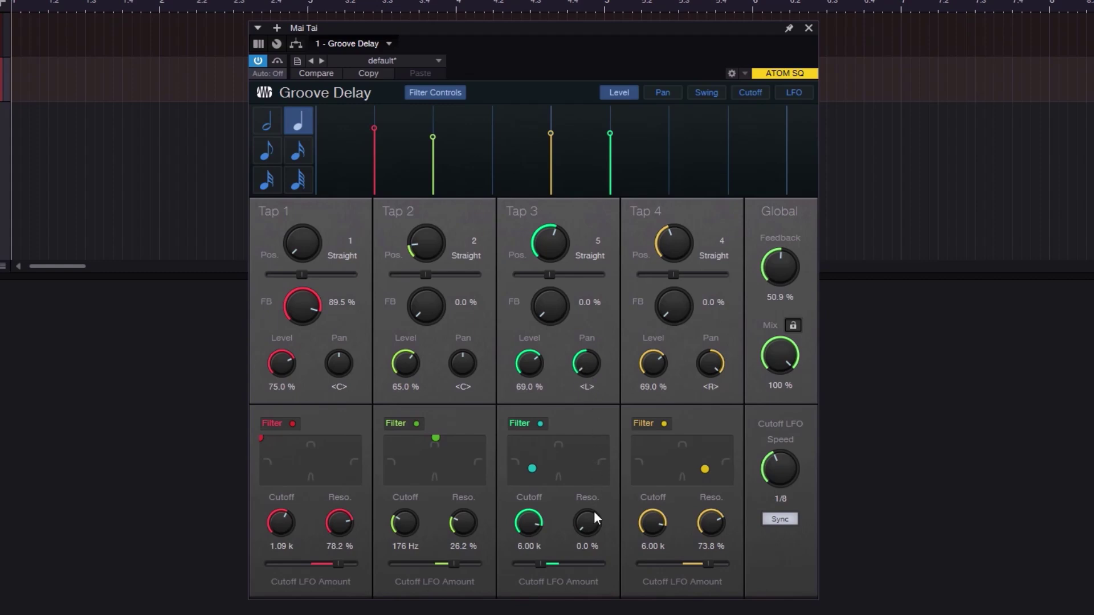
left_click_drag(462, 377, 464, 329)
left_click_drag(345, 370, 348, 390)
left_click_drag(780, 369, 787, 447)
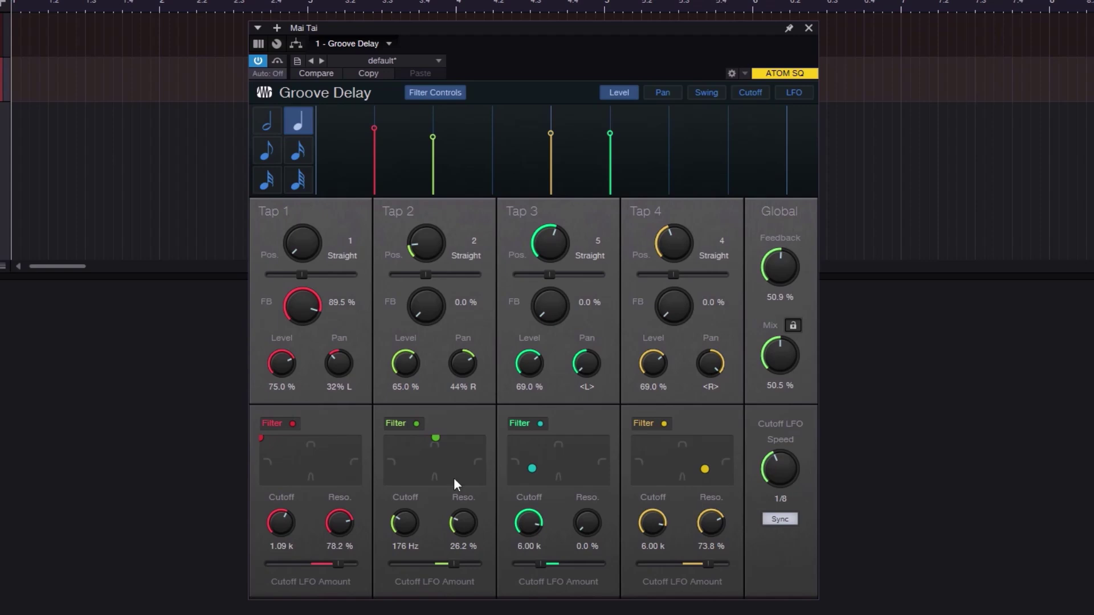
Step: Set the feedback to 43 % on Tap 1, 45 % on Tap 2, 37.5 % on Tap 3 and 43.5 % on Tap 4
left_click_drag(416, 294, 436, 254)
left_click_drag(304, 315, 331, 393)
left_click_drag(549, 307, 550, 265)
left_click_drag(694, 313, 677, 242)
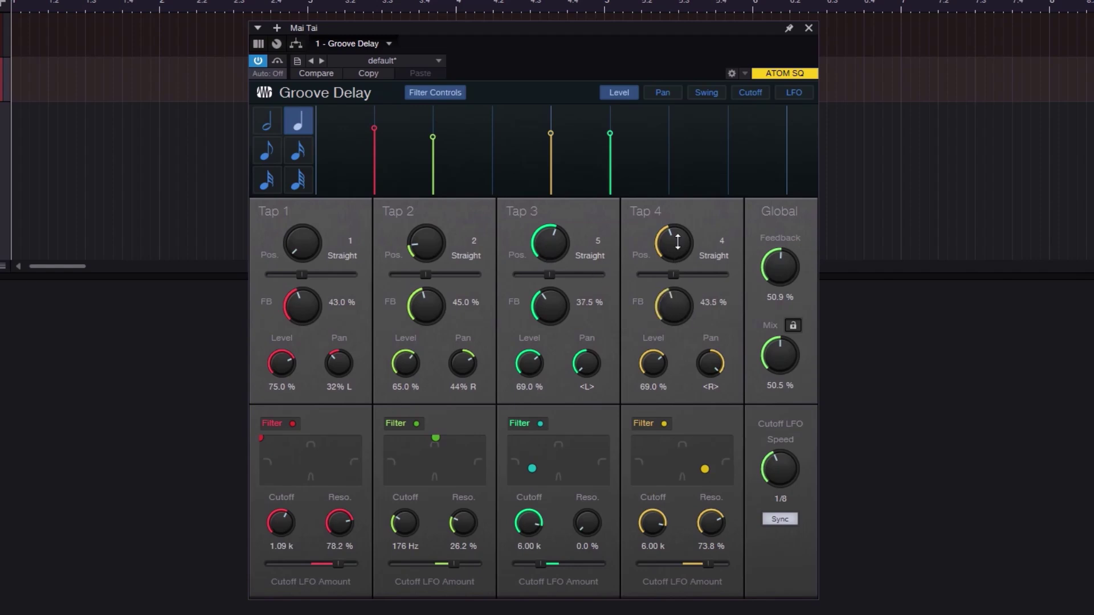
Step: Set the swing to 107.3% on Tap 2, 84.6% on Tap 3 and 75.6% on Tap 4
left_click_drag(425, 276, 433, 276)
left_click_drag(549, 275, 533, 277)
left_click_drag(672, 274, 647, 278)
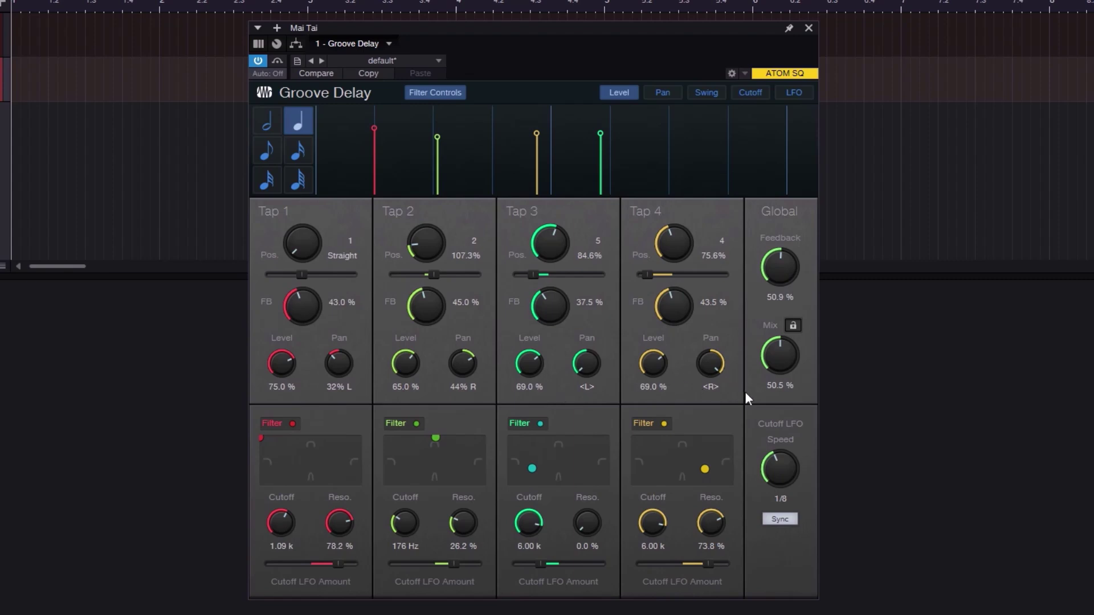
Step: Compare the synth with and without the delay by bypassing and re-enabling Groove Delay twice
left_click(258, 61)
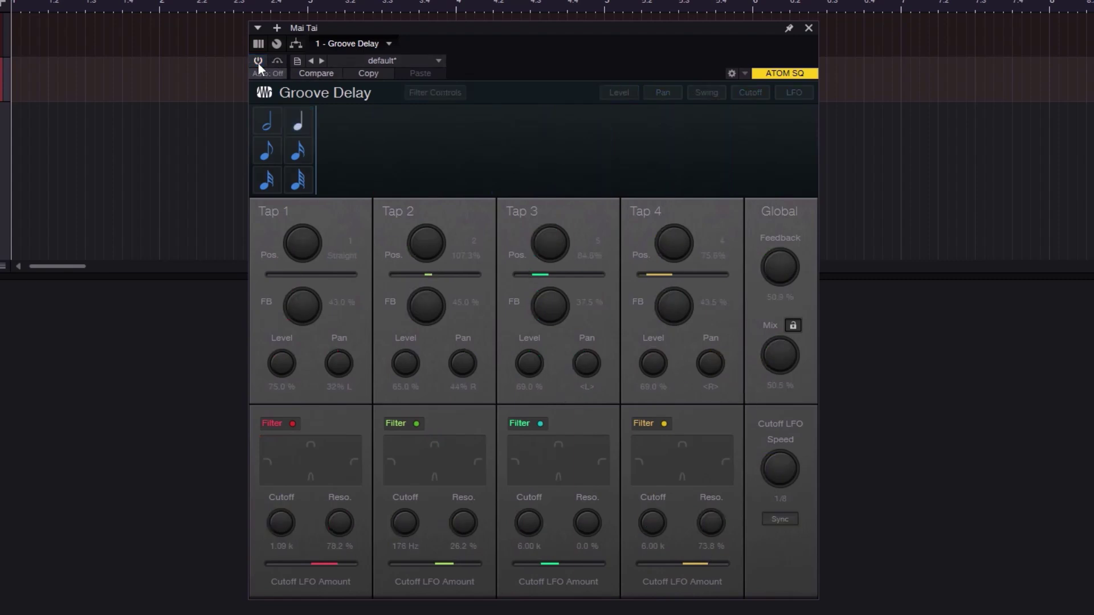
left_click(261, 68)
left_click(255, 64)
left_click(259, 60)
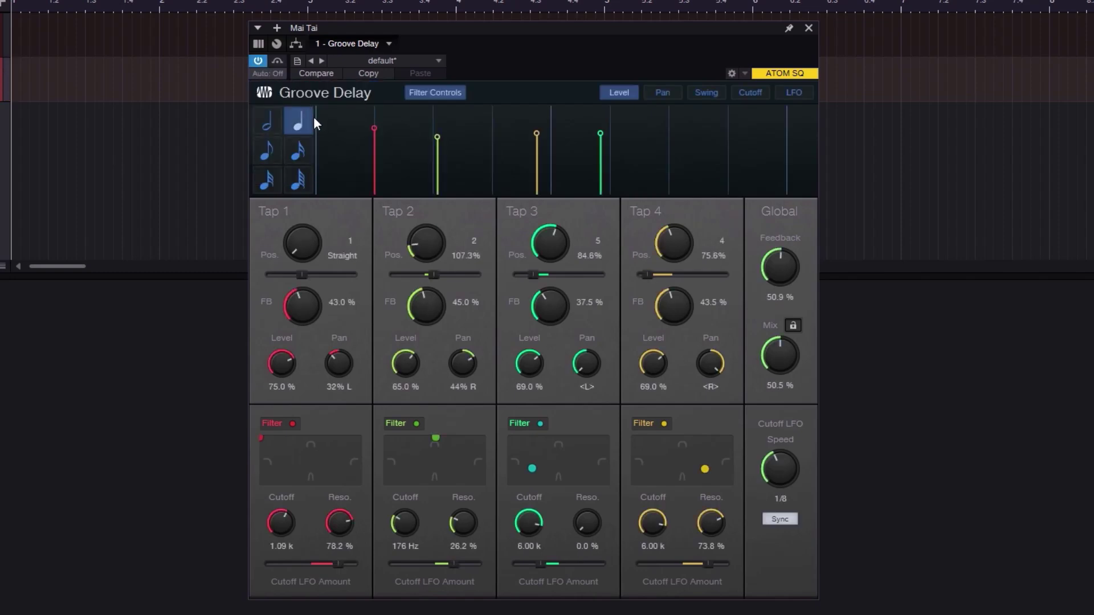
Step: Lower the global mix and reduce the feedback of all four taps
left_click_drag(789, 370, 798, 415)
left_click_drag(309, 309, 311, 326)
left_click_drag(426, 308, 445, 339)
left_click_drag(560, 311, 561, 323)
left_click_drag(695, 309, 684, 341)
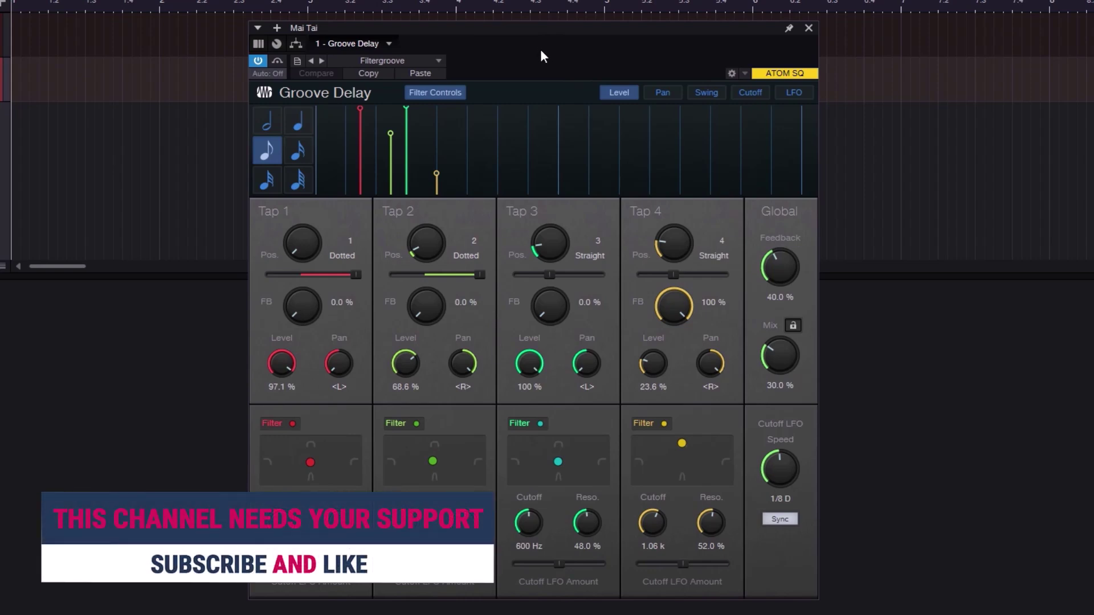
Step: Turn off the filters on all four taps of the Filtergroove preset
left_click(664, 423)
left_click(544, 424)
left_click(405, 420)
left_click(296, 420)
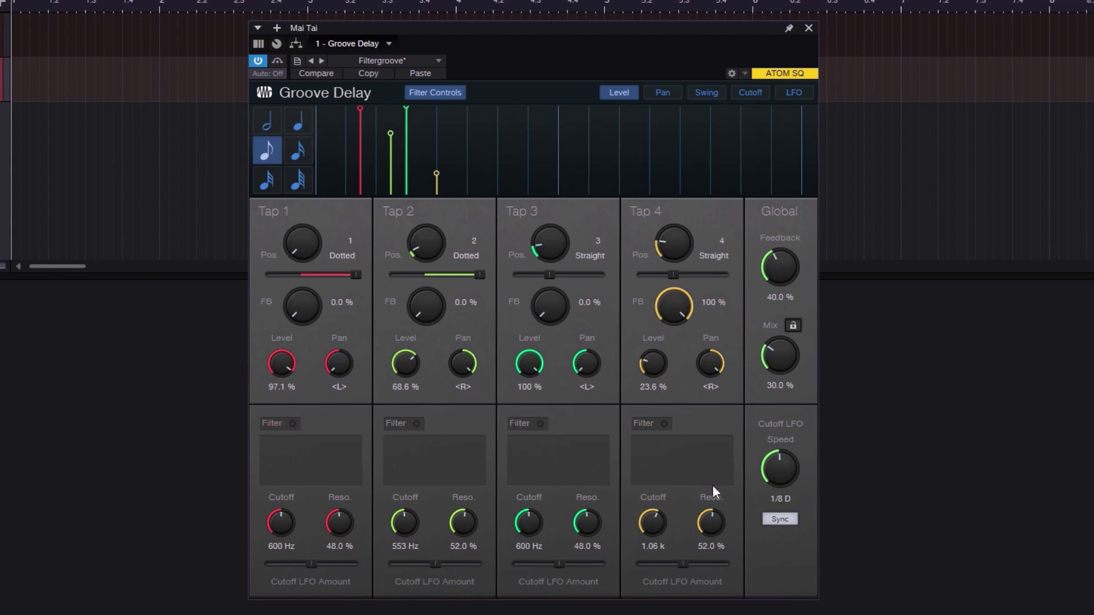